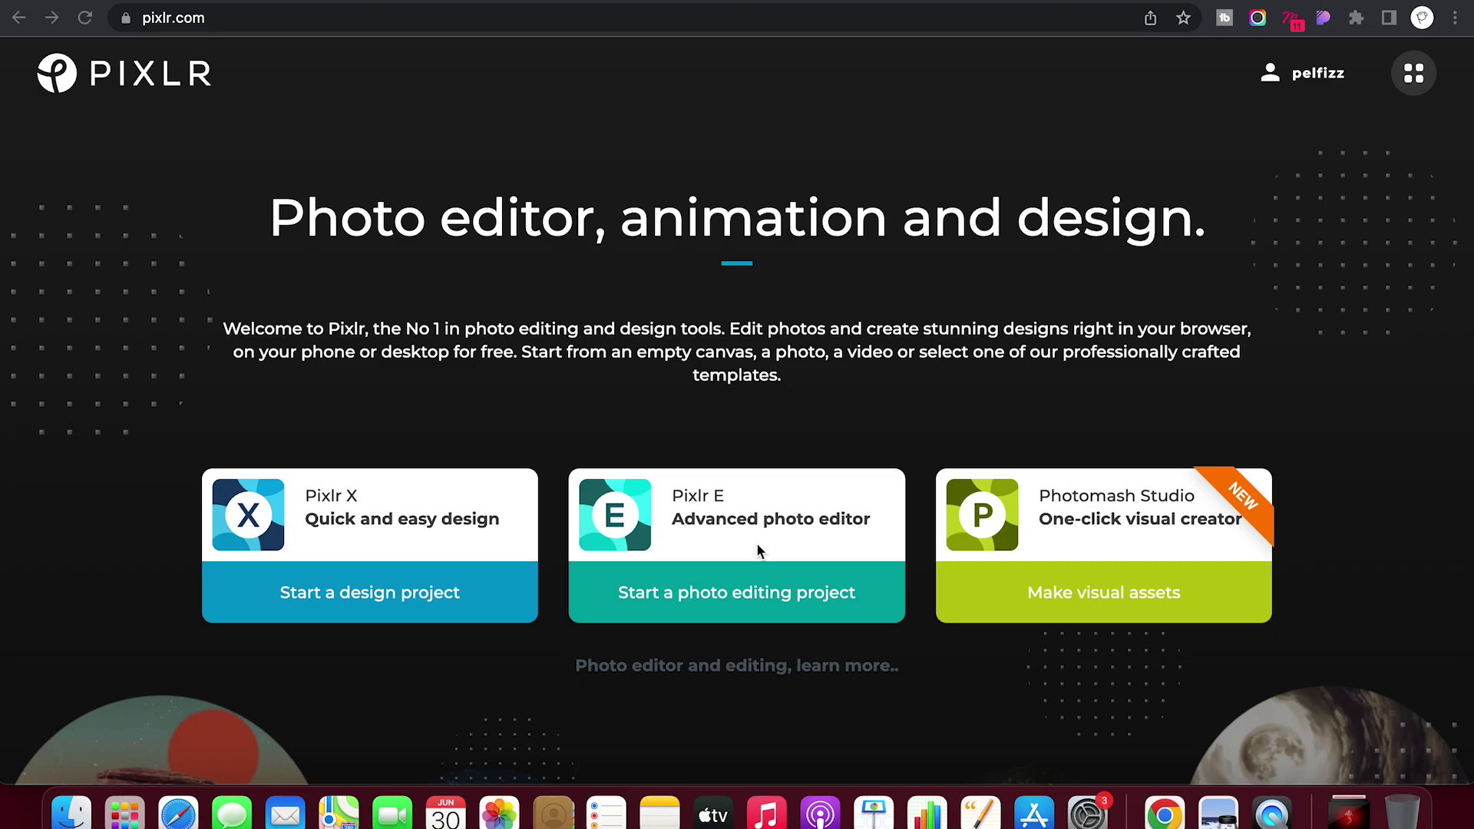
Start a Pixlr E photo editing project and bring up the image open dialog
{"action": "left_click", "coordinate": [727, 542]}
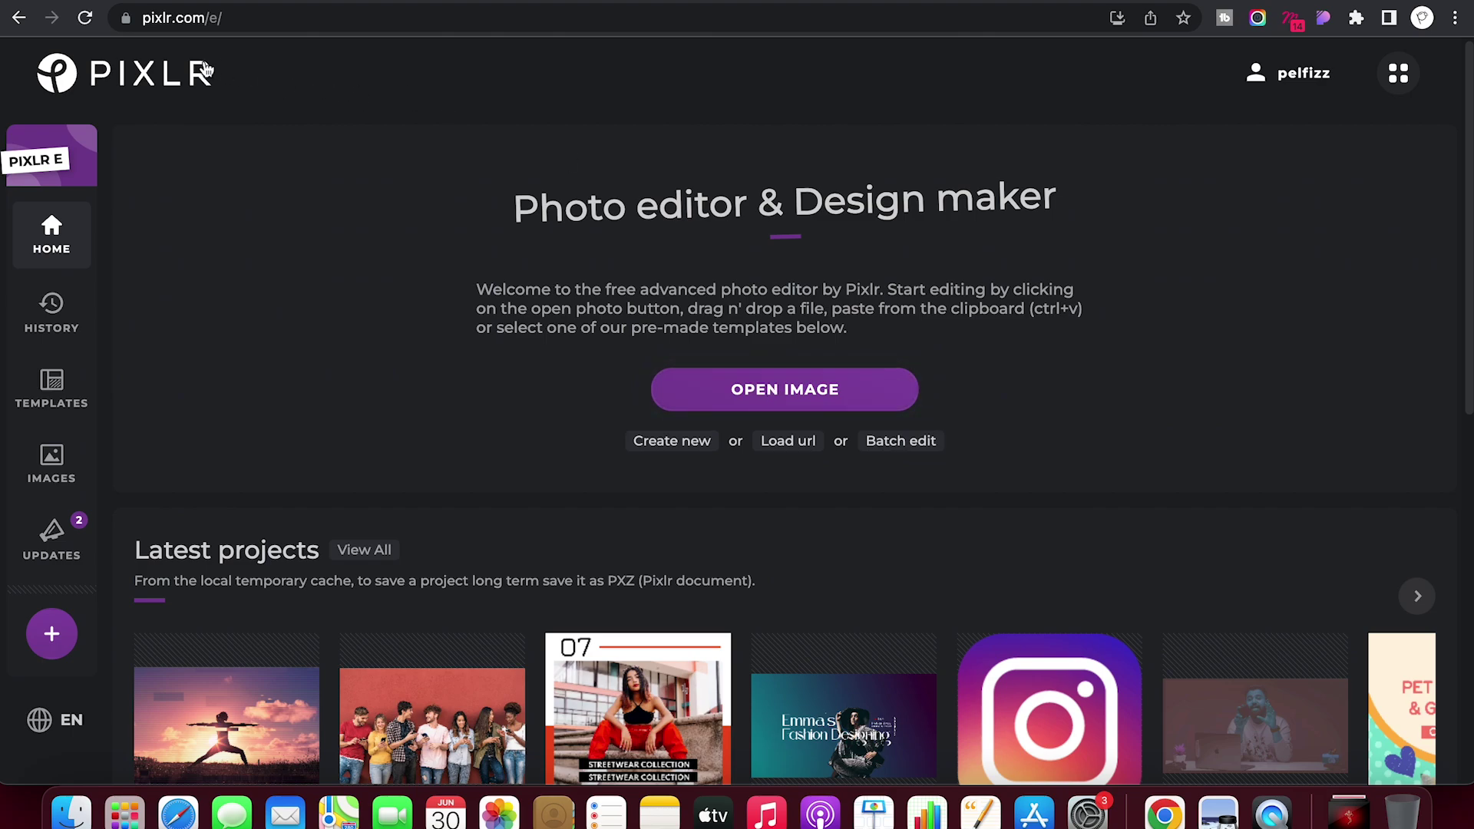
{"action": "left_click", "coordinate": [774, 391]}
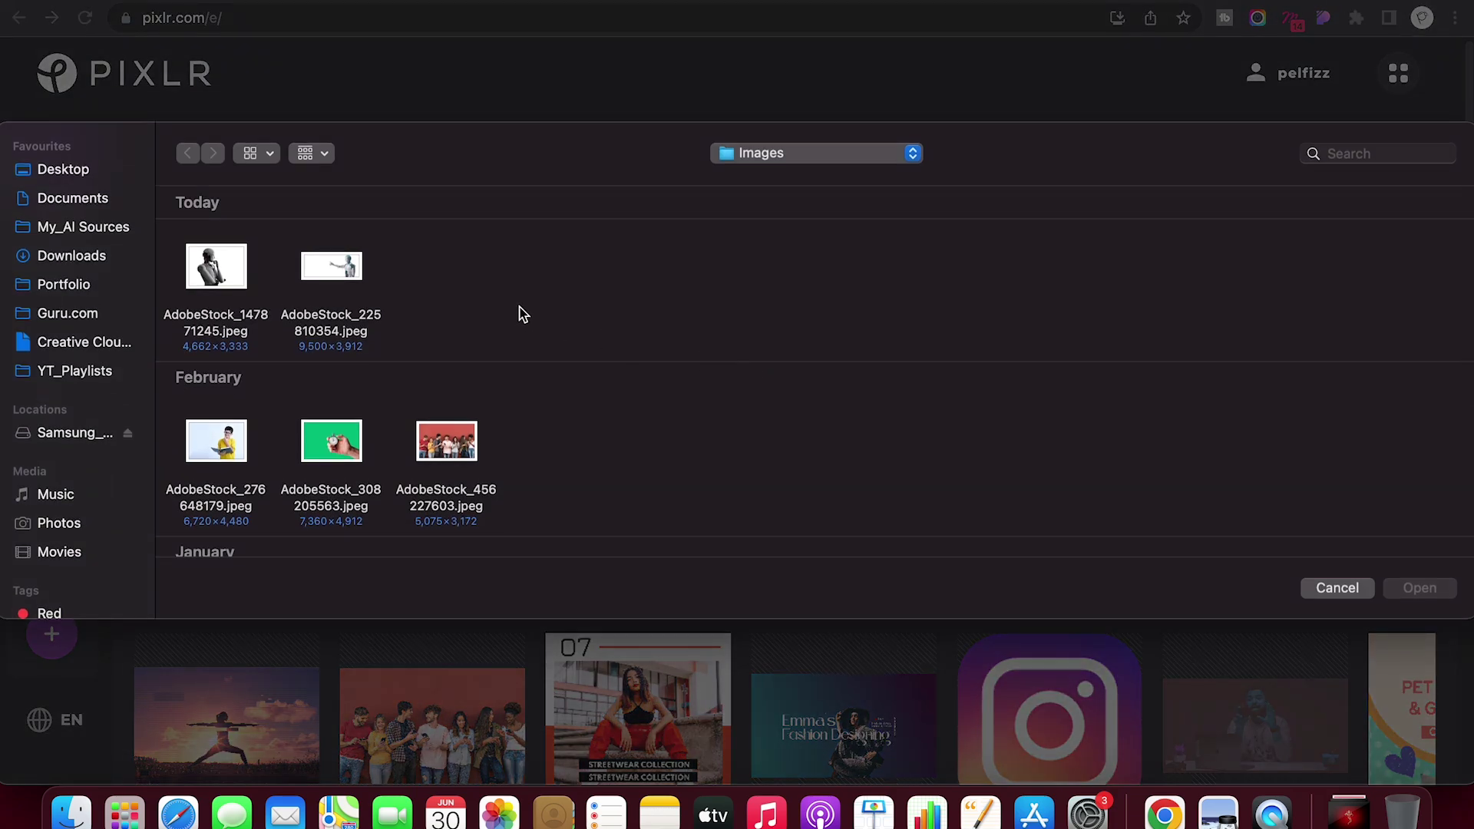
Open AdobeStock_225810354.jpeg from the Images folder
{"action": "double_click", "coordinate": [330, 266]}
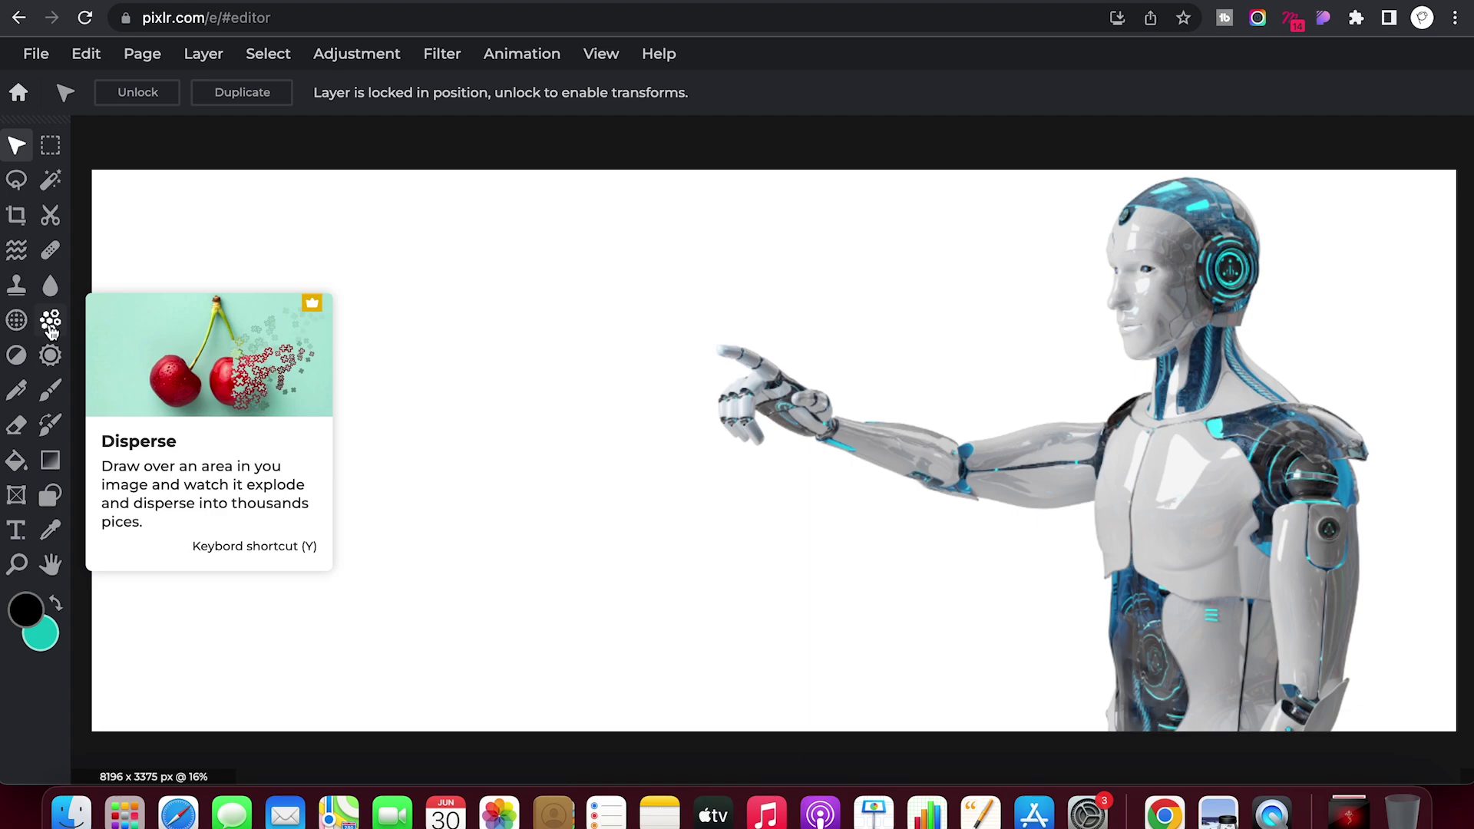
Paint a 200px Disperse mask over the robot's head and back
{"action": "left_click", "coordinate": [50, 323]}
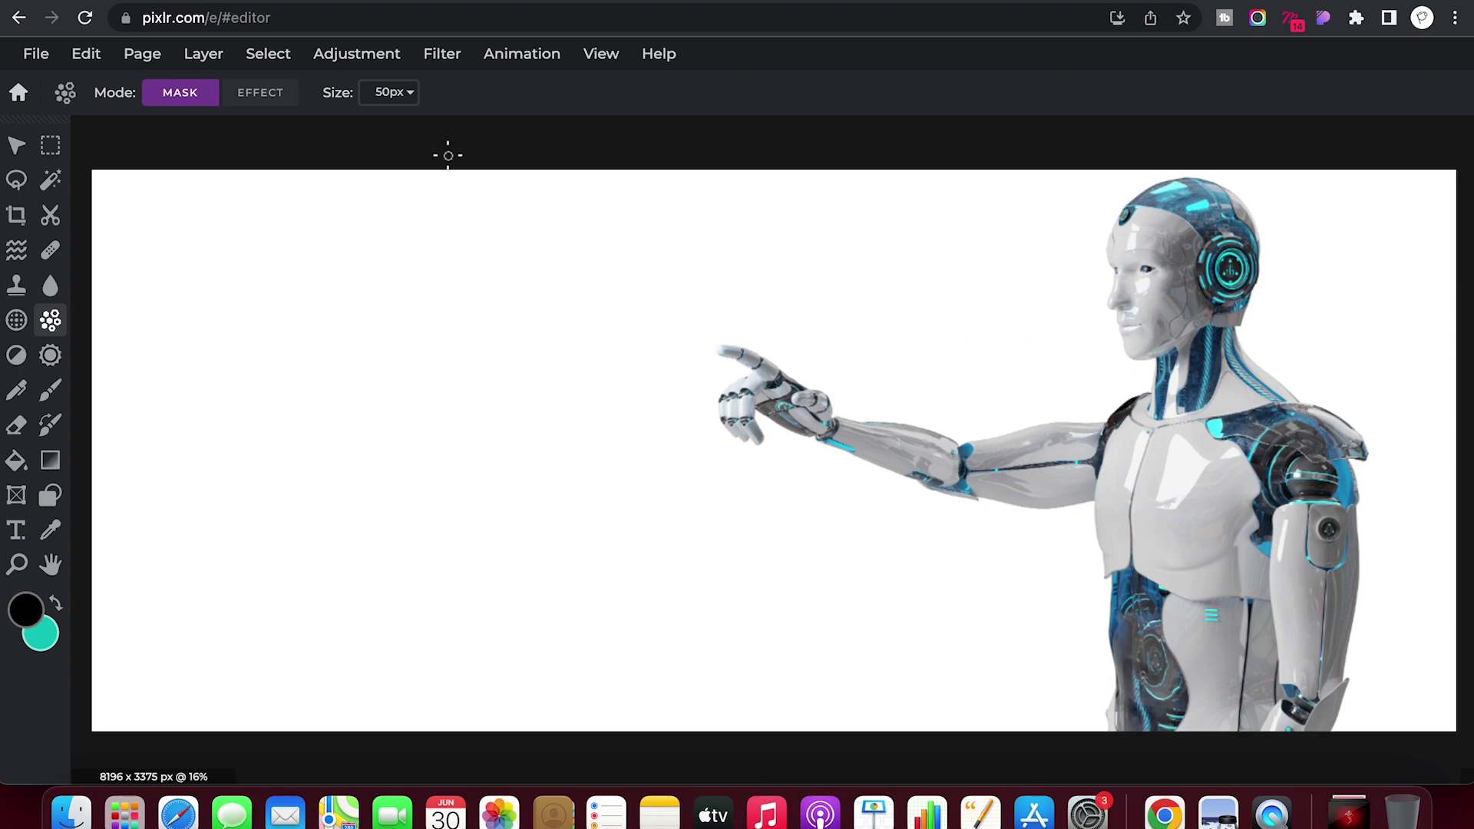
{"action": "left_click", "coordinate": [403, 90]}
{"action": "left_click_drag", "start_coordinate": [320, 129], "coordinate": [473, 135]}
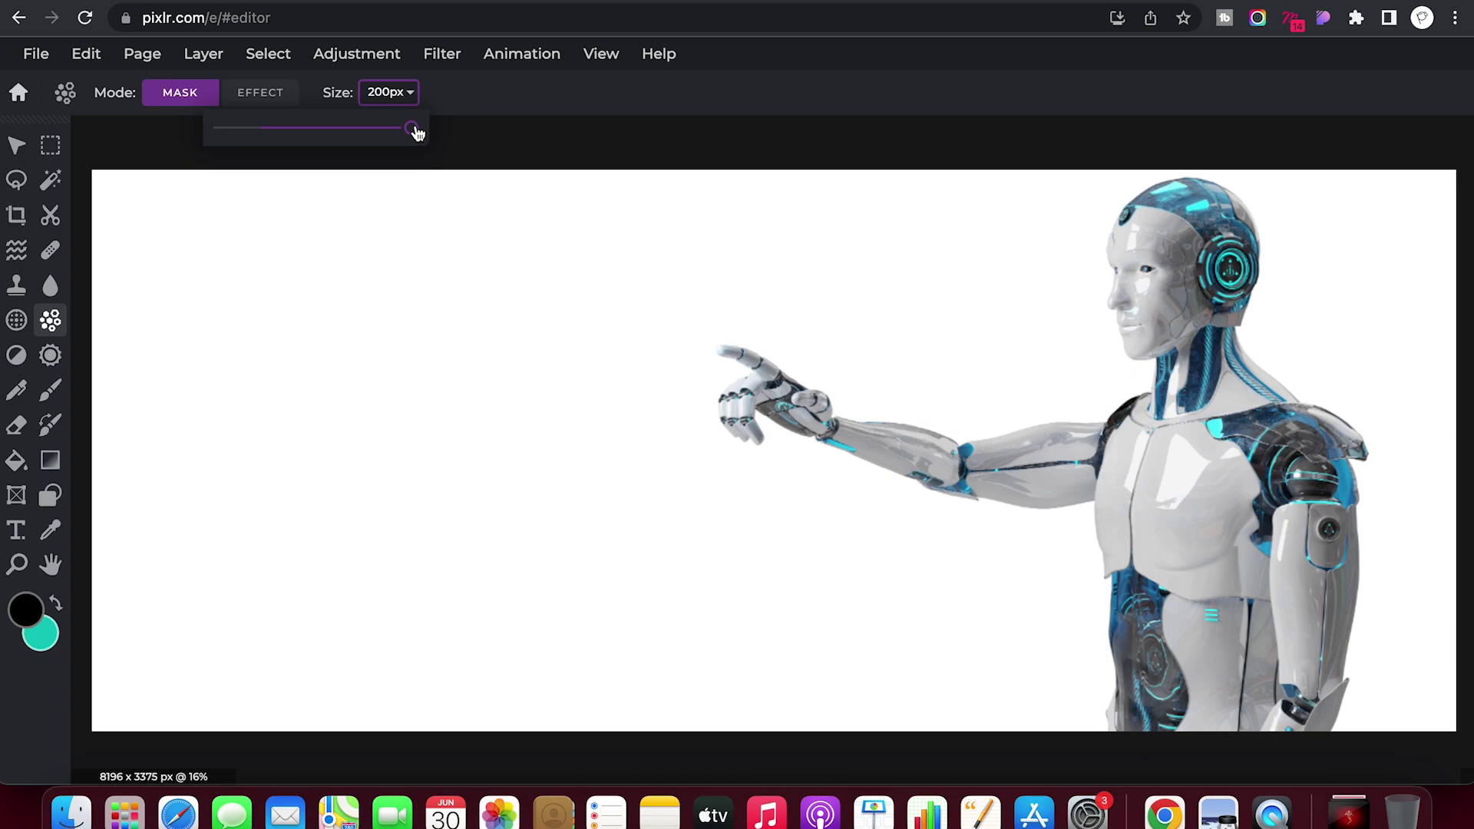
{"action": "left_click", "coordinate": [1221, 196]}
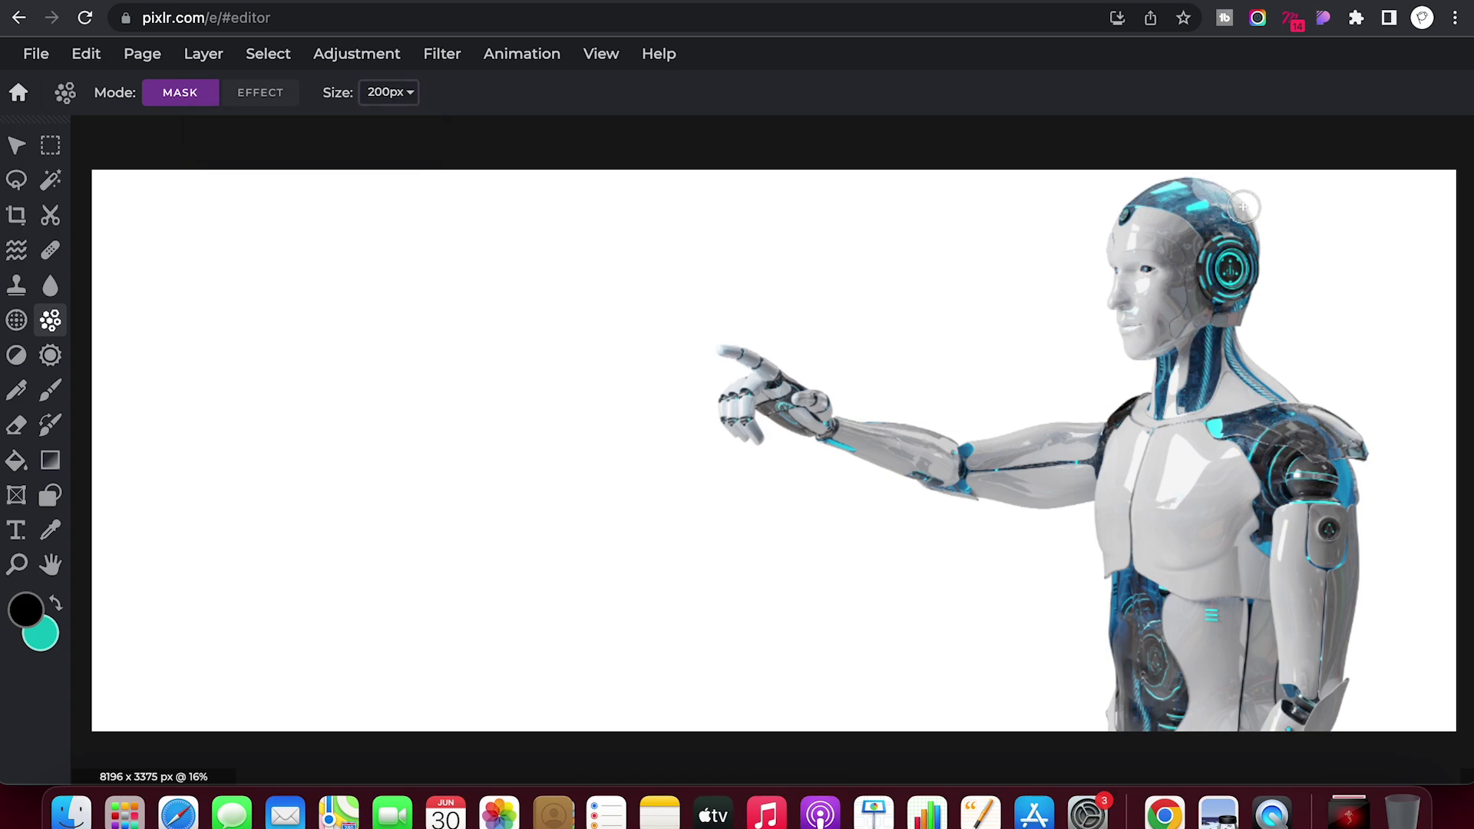
{"action": "mouse_move", "coordinate": [1244, 207]}
{"action": "left_mouse_down"}
{"action": "mouse_move", "coordinate": [1349, 527]}
{"action": "mouse_move", "coordinate": [1334, 690]}
{"action": "left_mouse_up"}
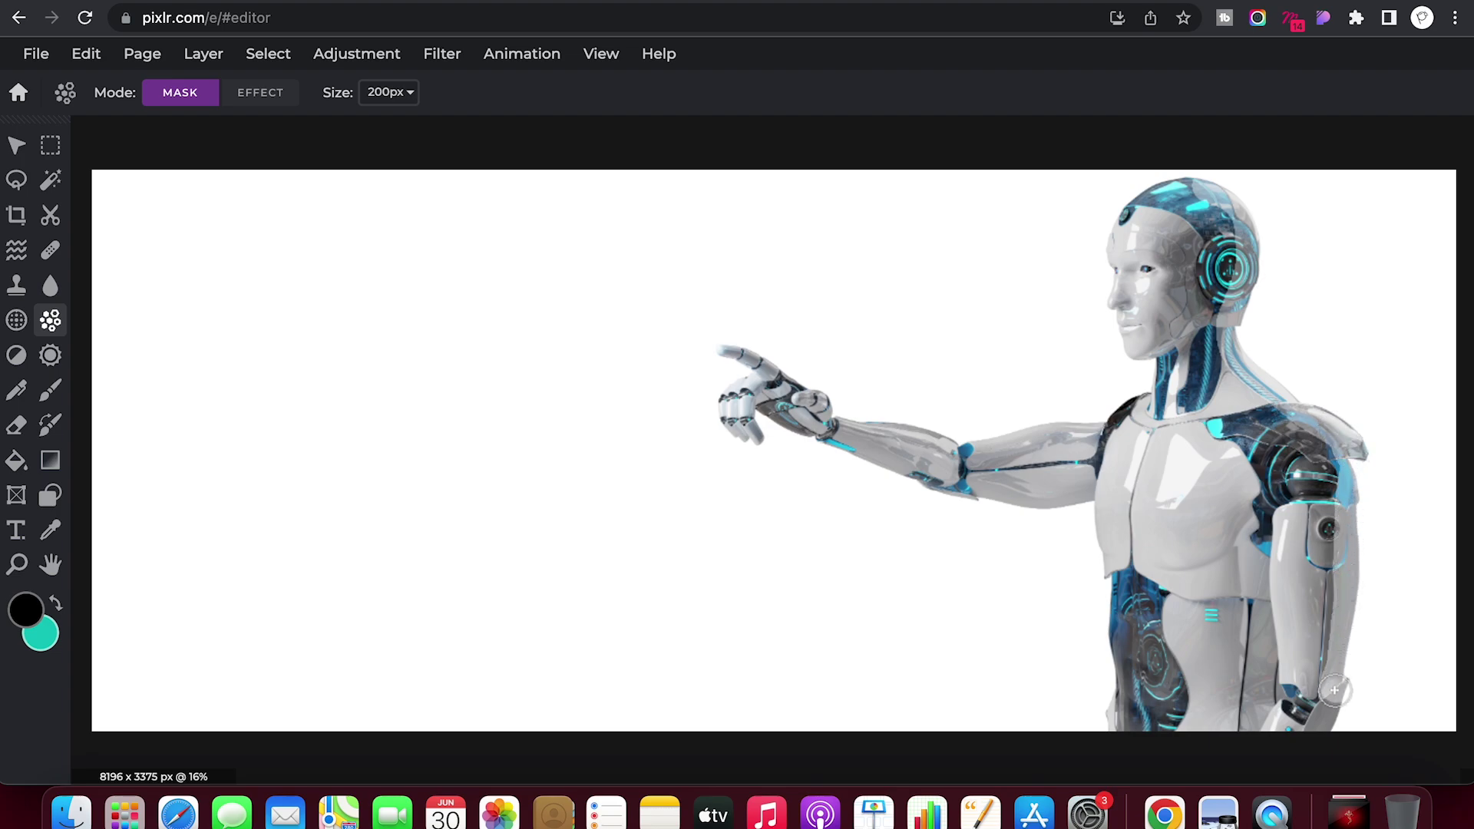
{"action": "scroll", "coordinate": [1312, 745], "scroll_direction": "down", "scroll_amount": 1}
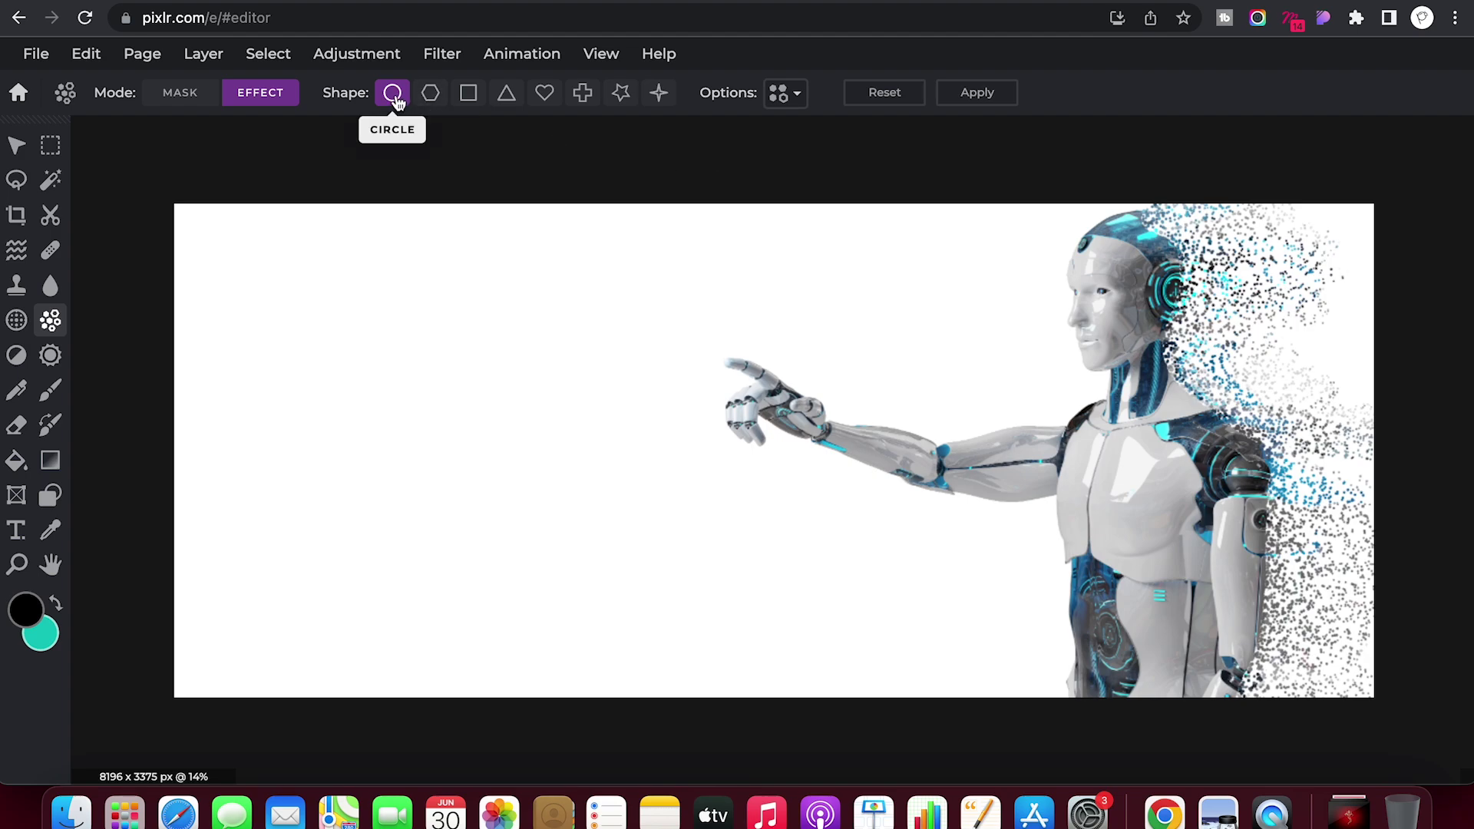
Switch the dispersion particles to triangles with Scale 54
{"action": "left_click", "coordinate": [513, 102]}
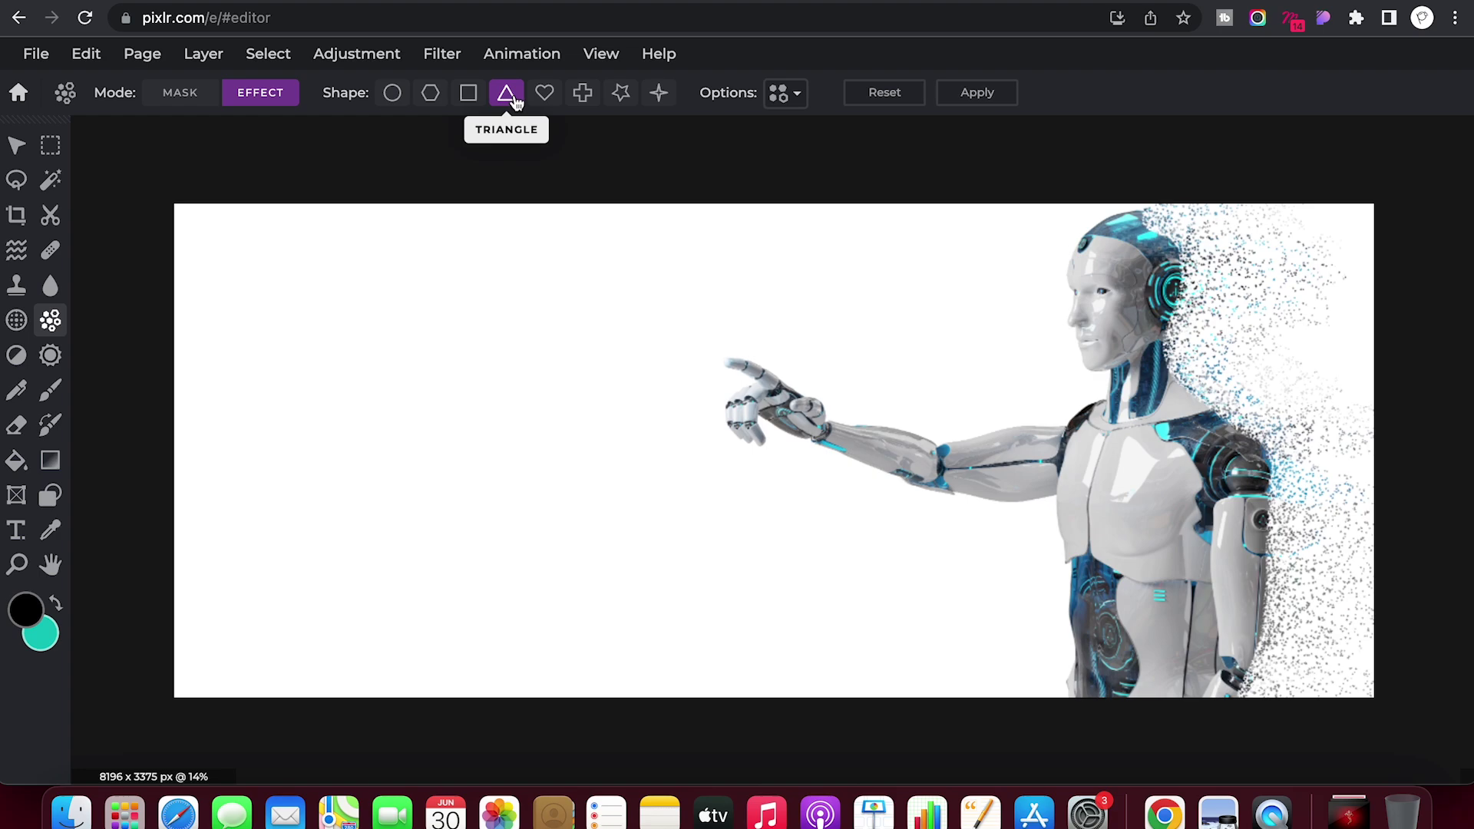
{"action": "left_click", "coordinate": [469, 92]}
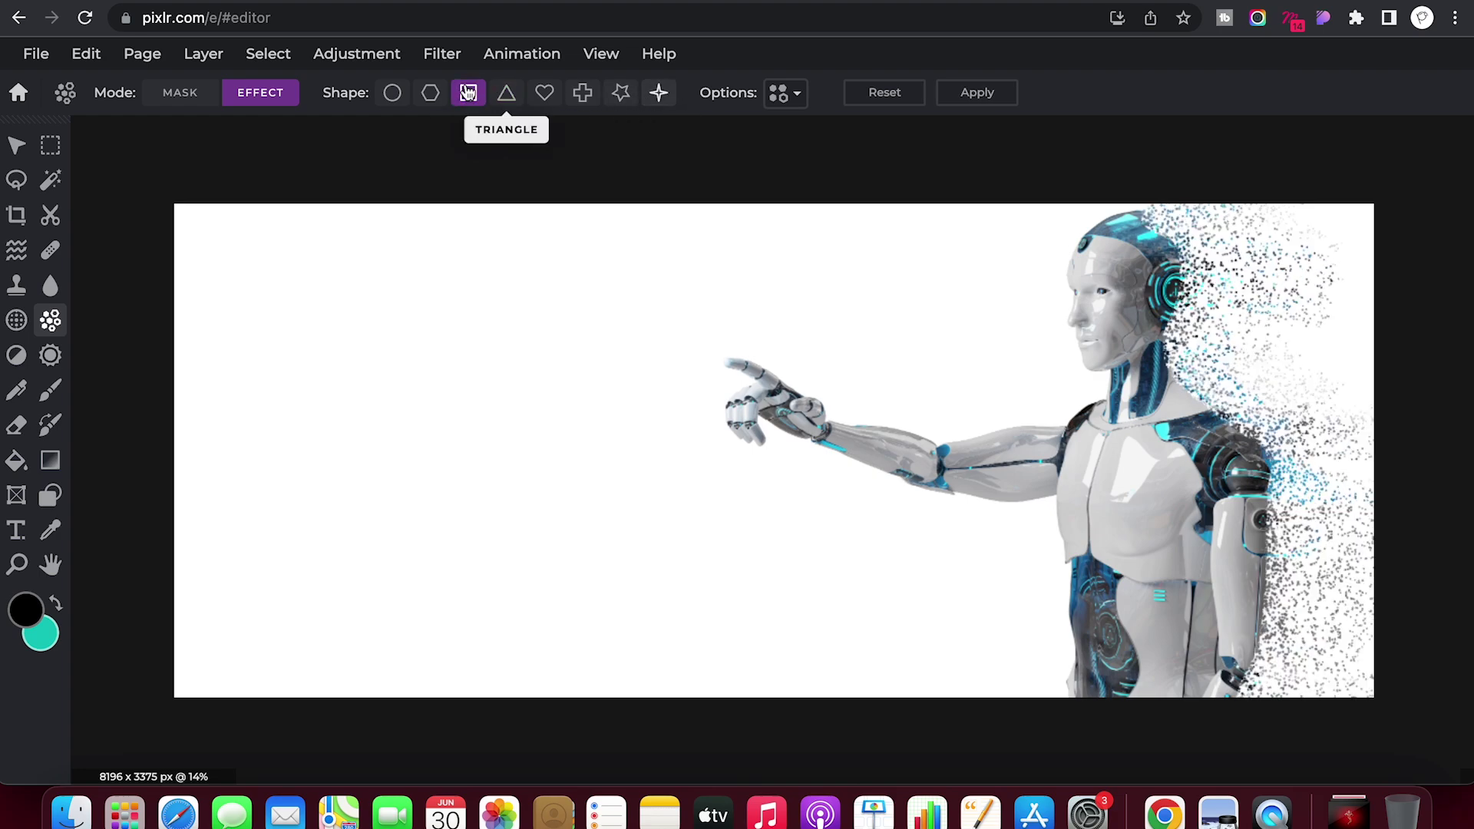
{"action": "left_click", "coordinate": [509, 98]}
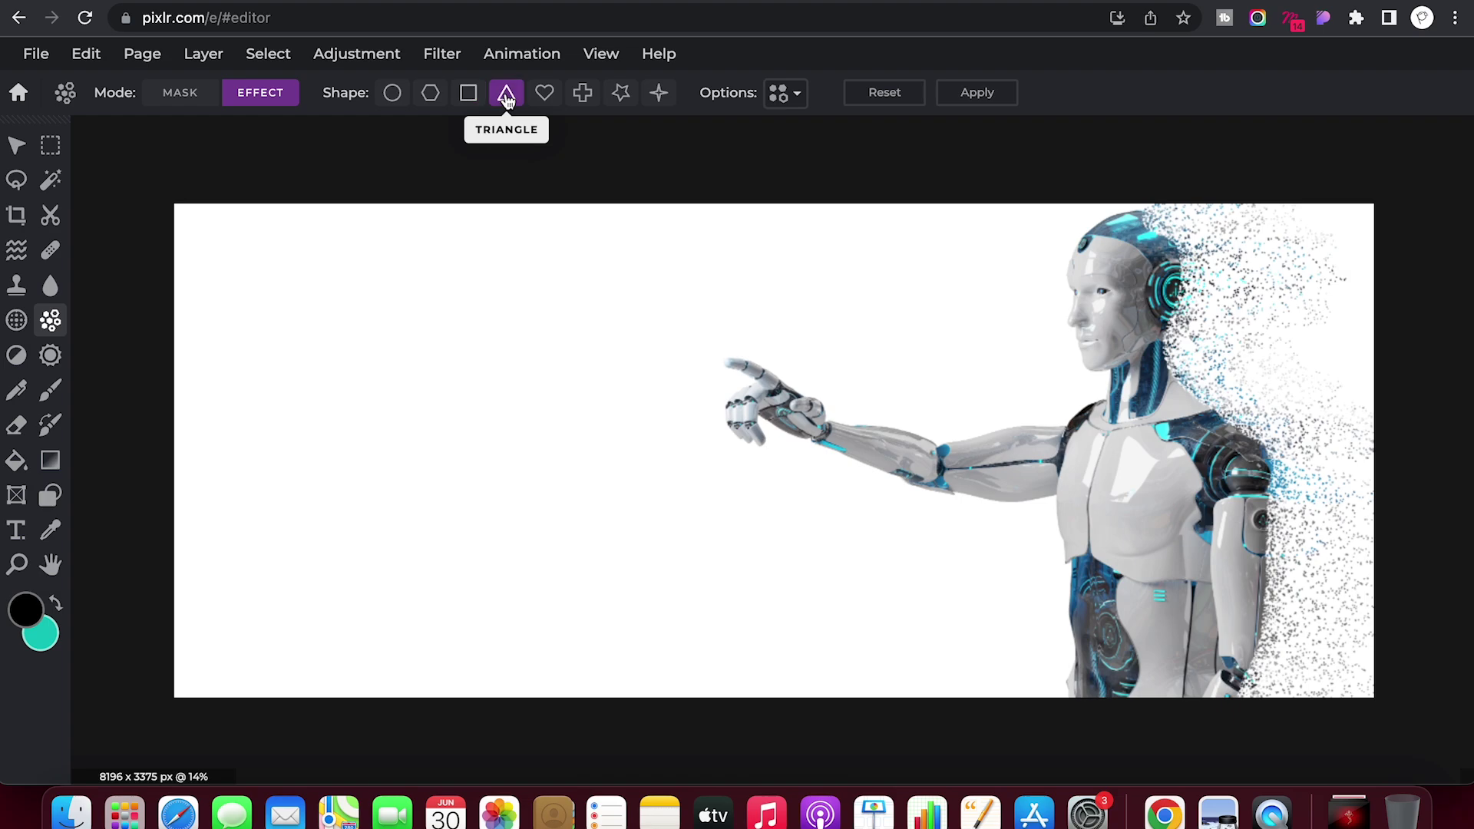
{"action": "left_click", "coordinate": [789, 98]}
{"action": "left_click_drag", "start_coordinate": [743, 202], "coordinate": [766, 201]}
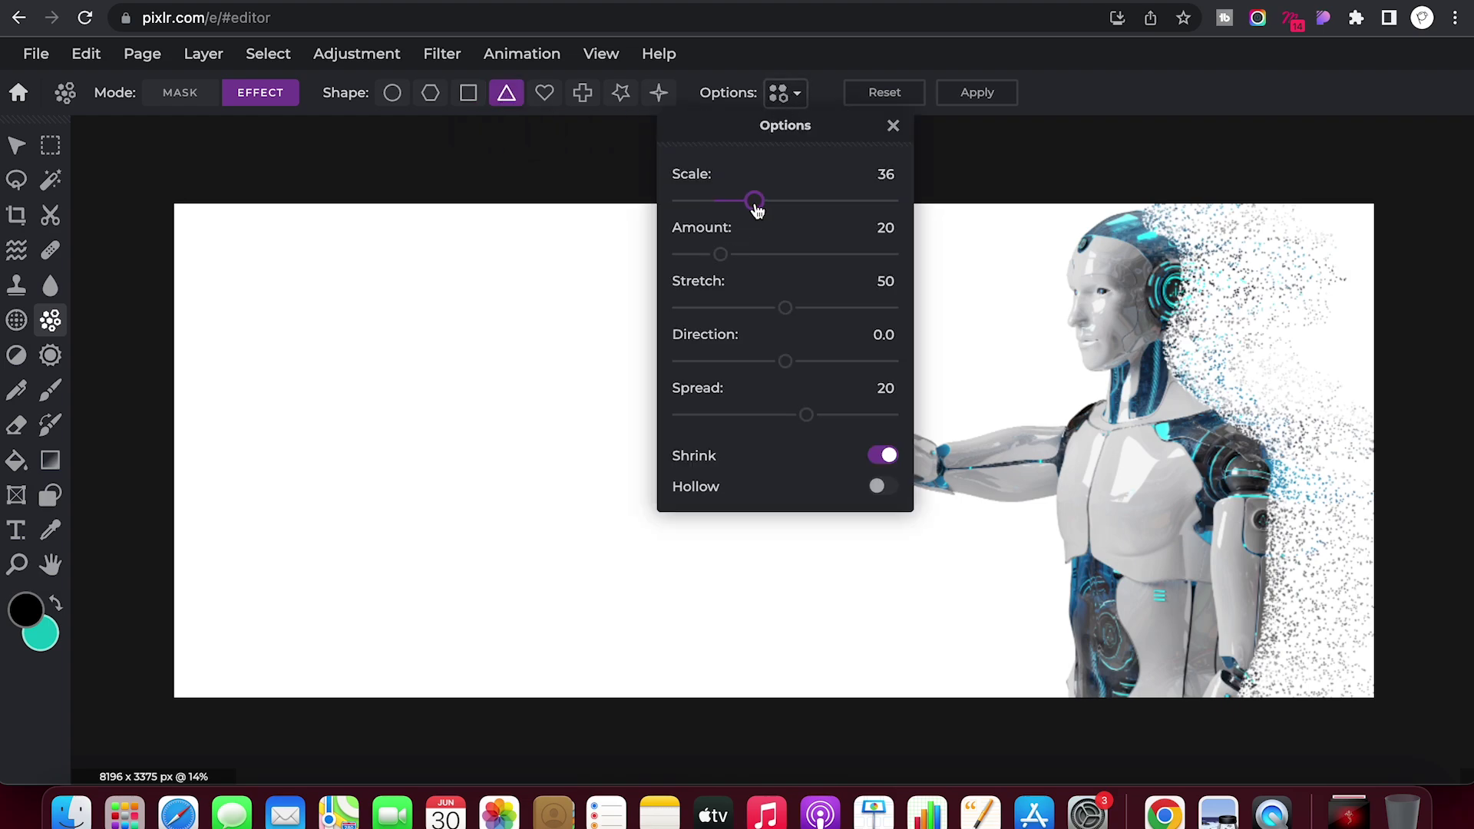
{"action": "left_click", "coordinate": [781, 201]}
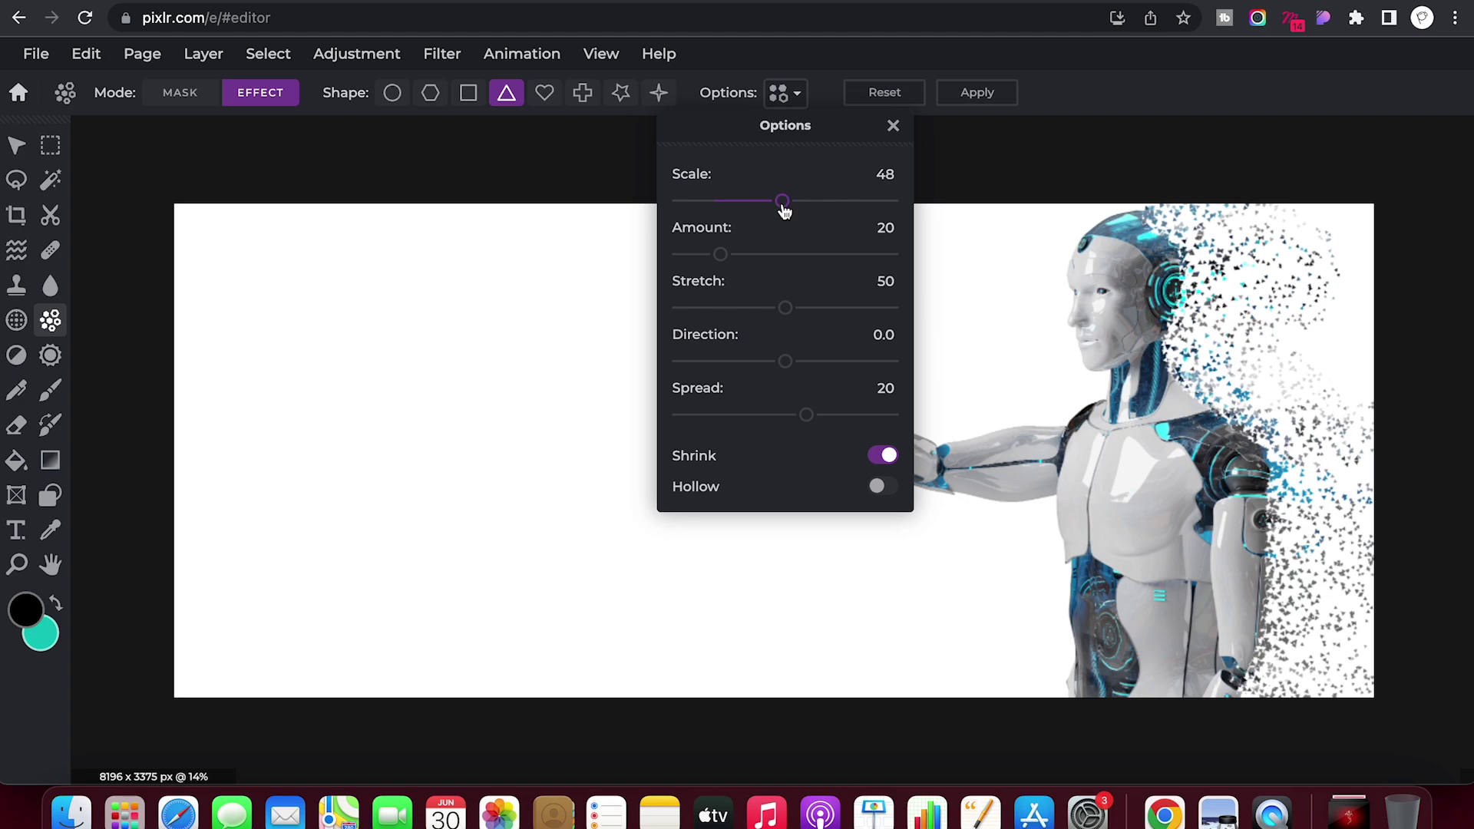
{"action": "left_click", "coordinate": [793, 201]}
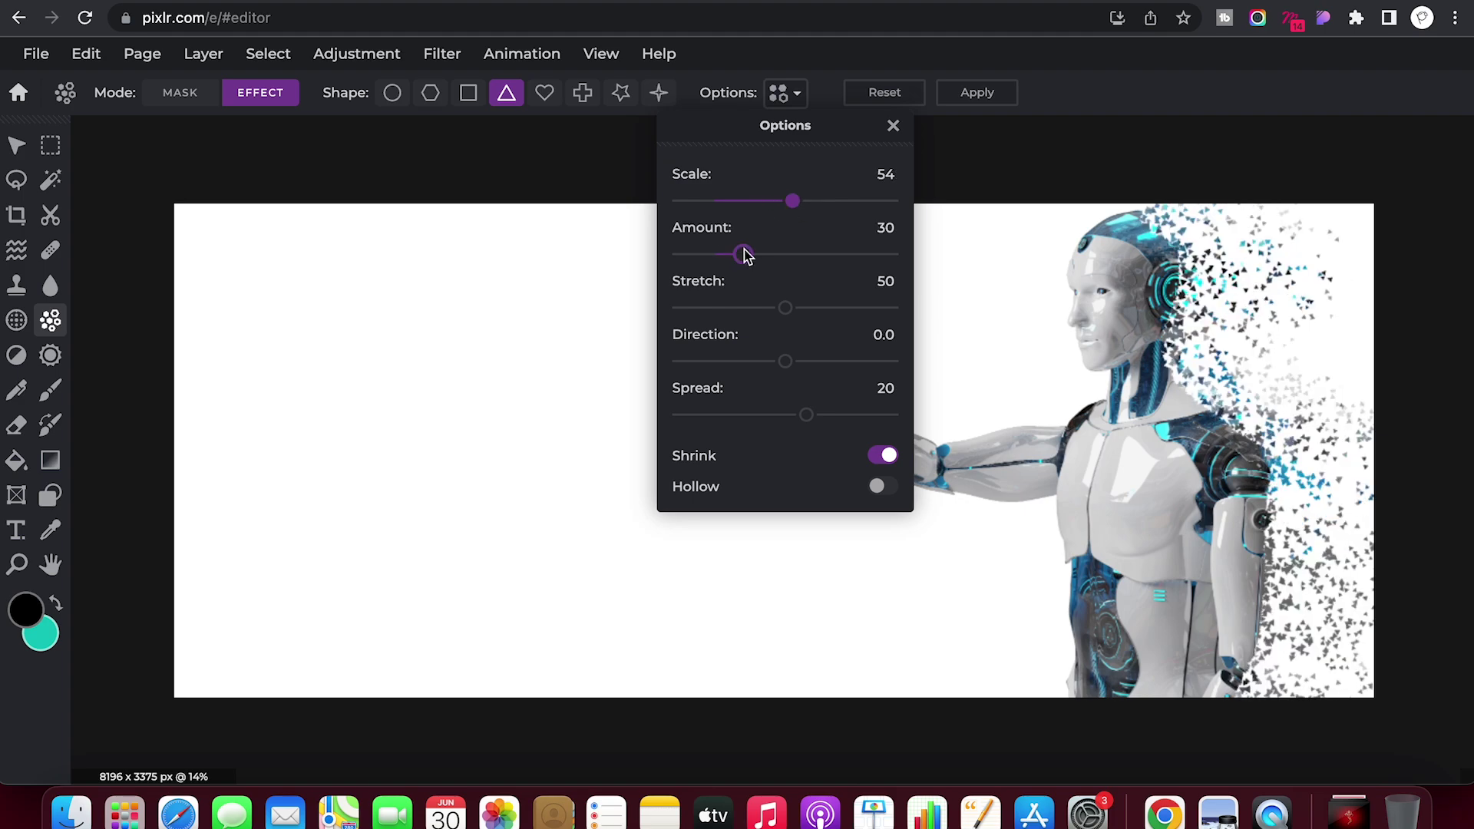
Set the dispersion Amount to 30 and Stretch to 51
{"action": "left_click_drag", "start_coordinate": [764, 255], "coordinate": [742, 254]}
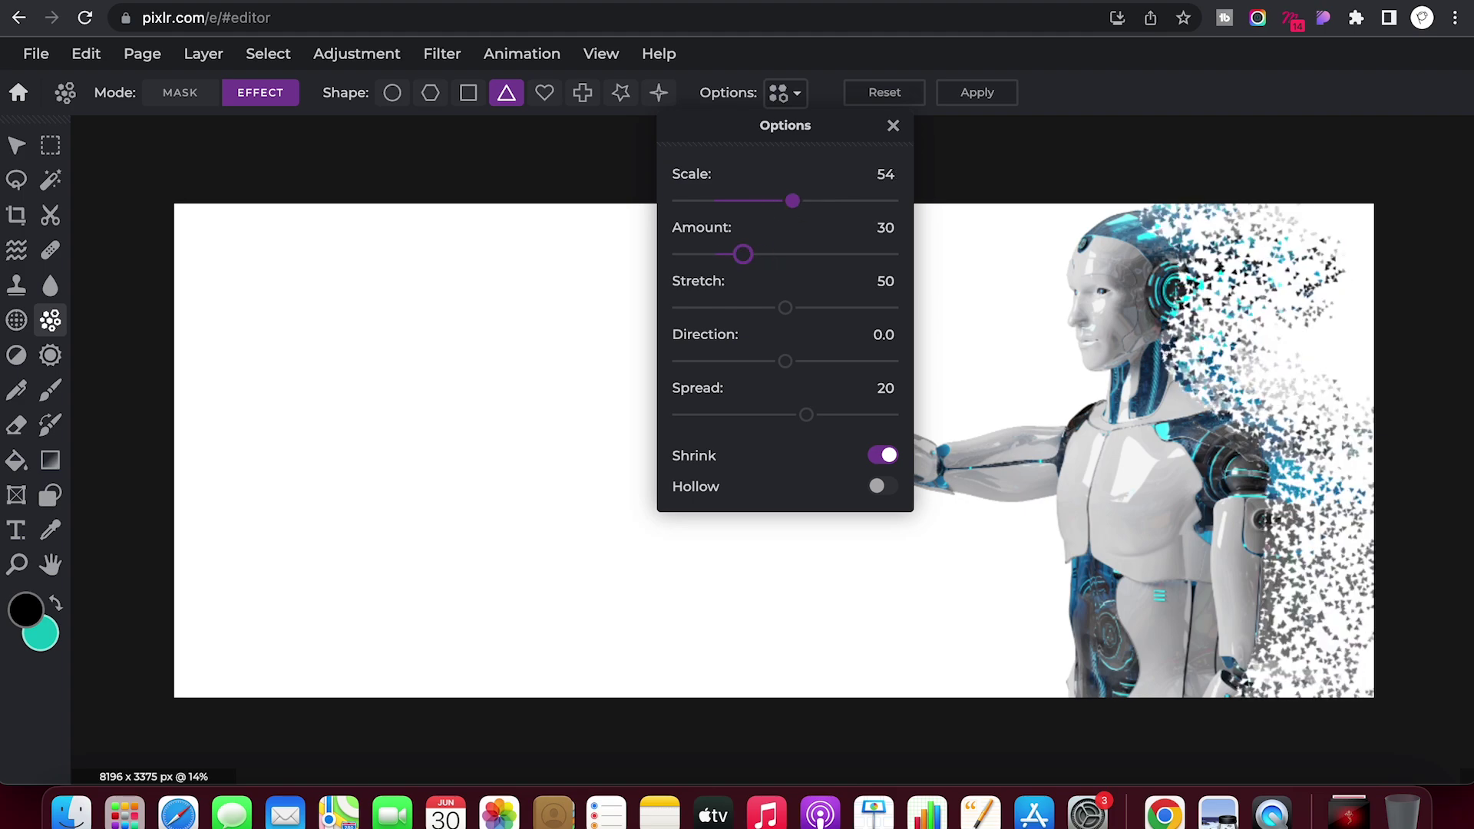
{"action": "left_click", "coordinate": [718, 254]}
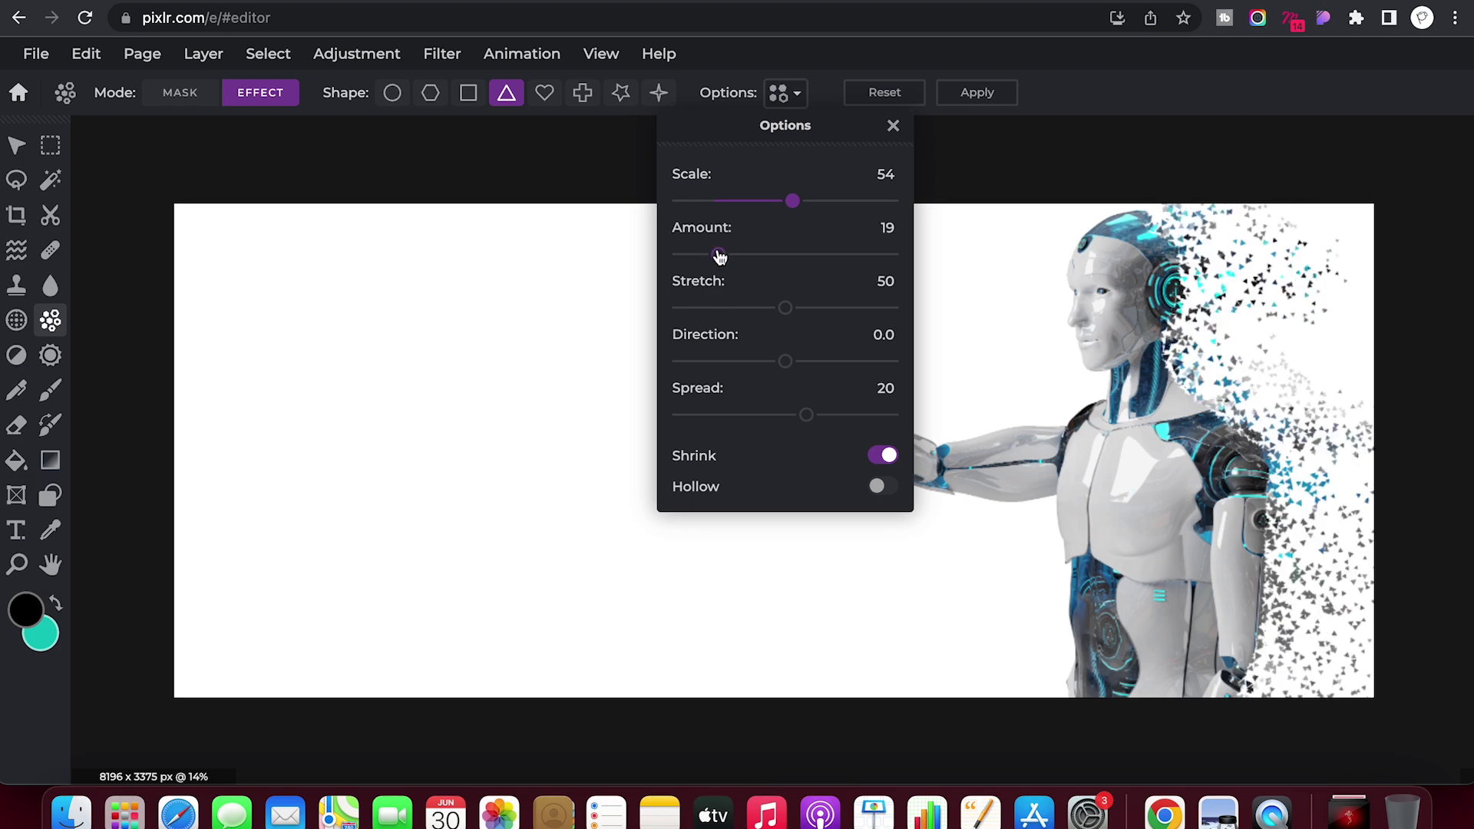
{"action": "left_click", "coordinate": [743, 255]}
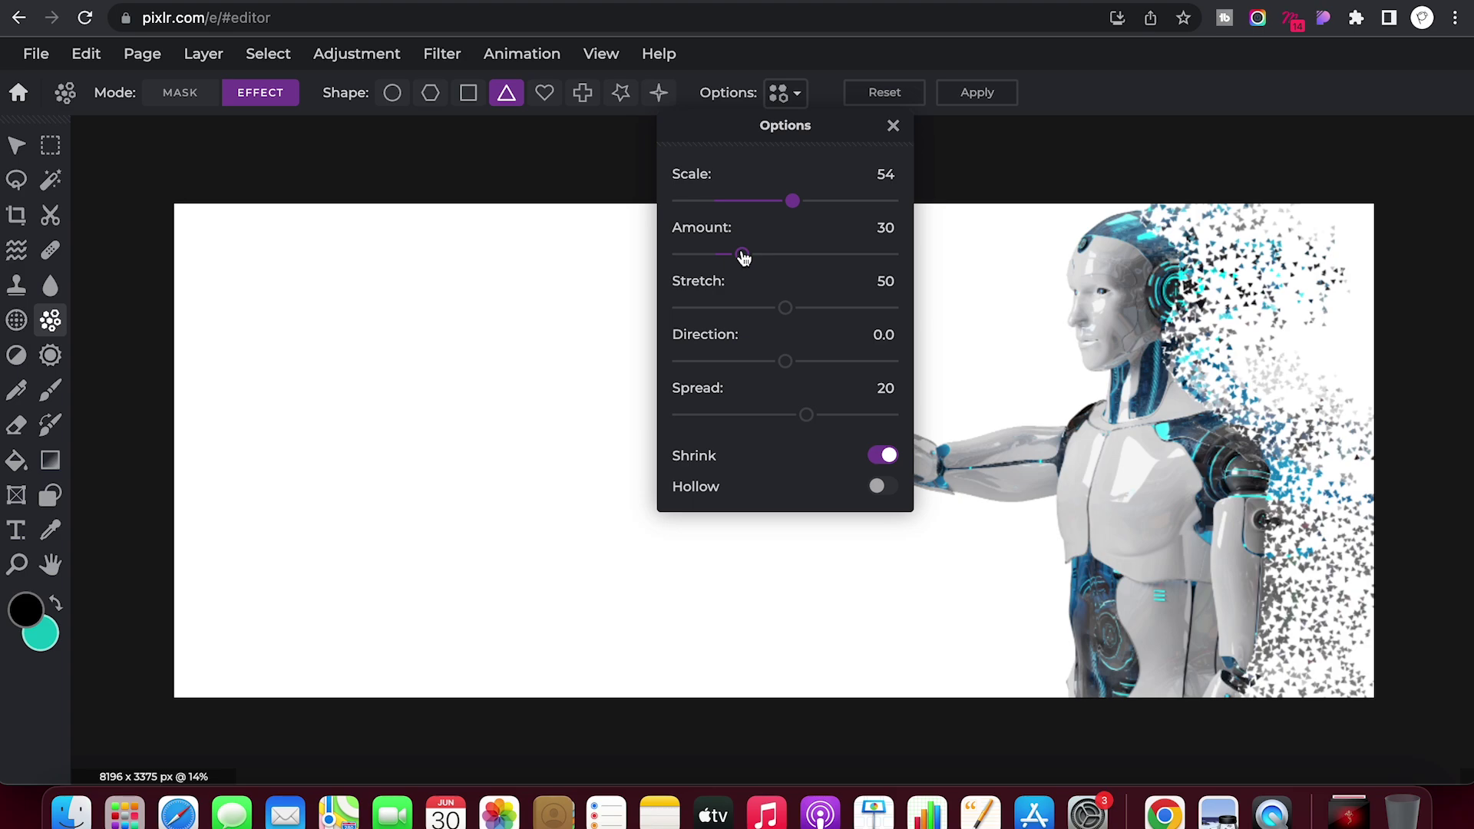
{"action": "left_click", "coordinate": [800, 308]}
{"action": "left_click", "coordinate": [777, 308]}
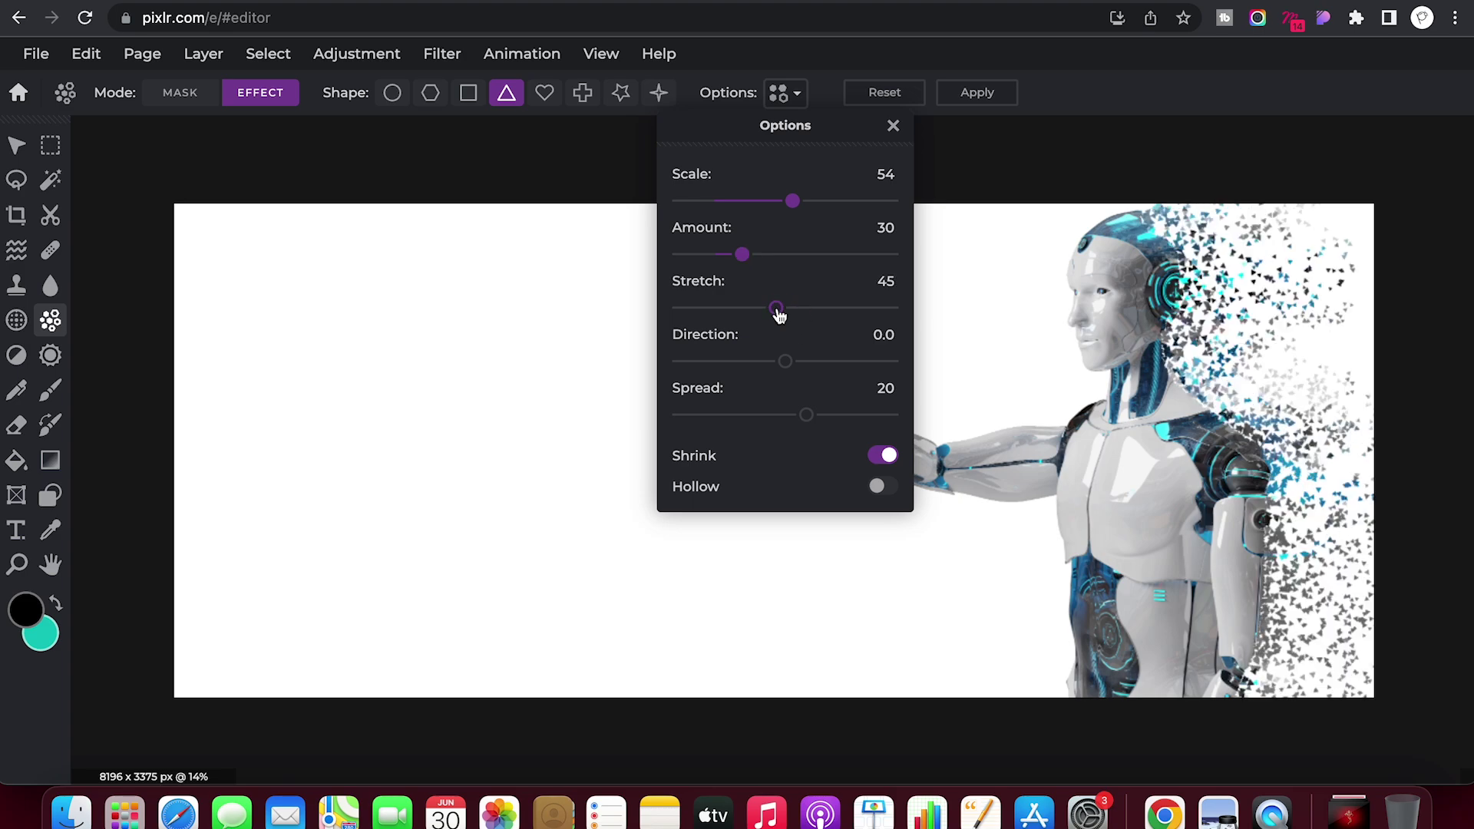
{"action": "left_click", "coordinate": [789, 310]}
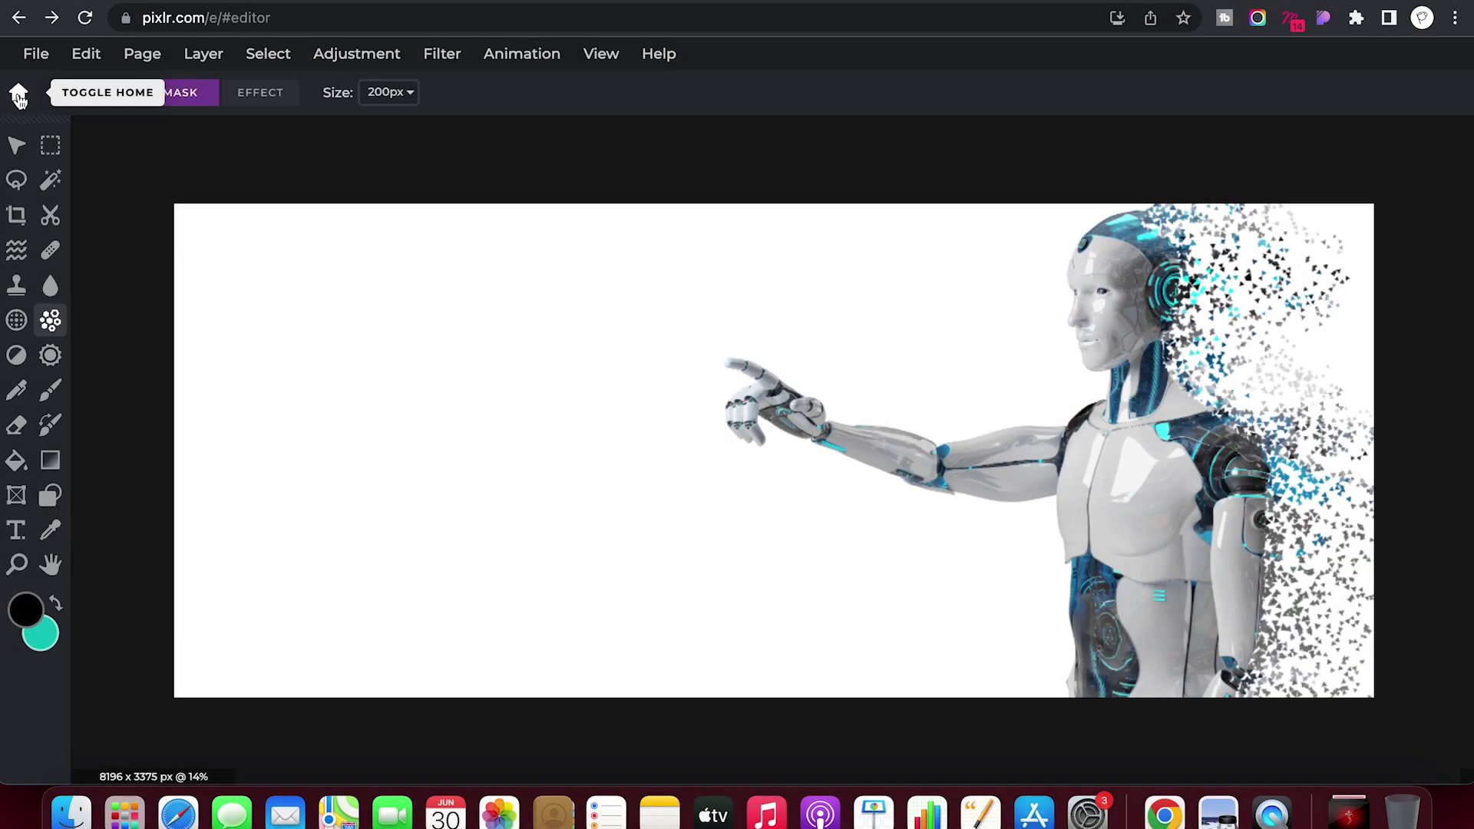
Start a batch edit with every photo in the Desktop Images folder
{"action": "left_click", "coordinate": [19, 96]}
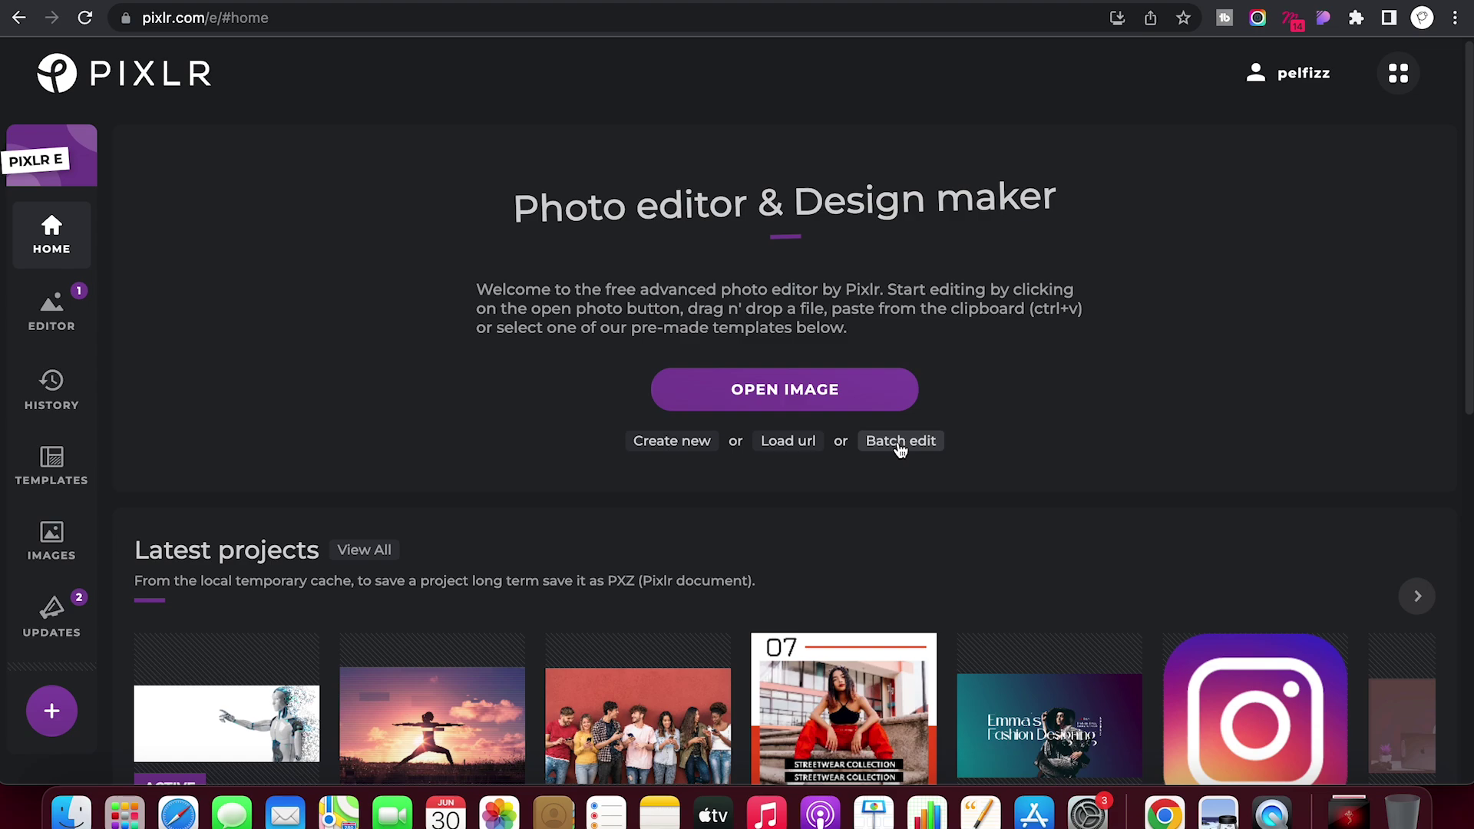
{"action": "left_click", "coordinate": [900, 449]}
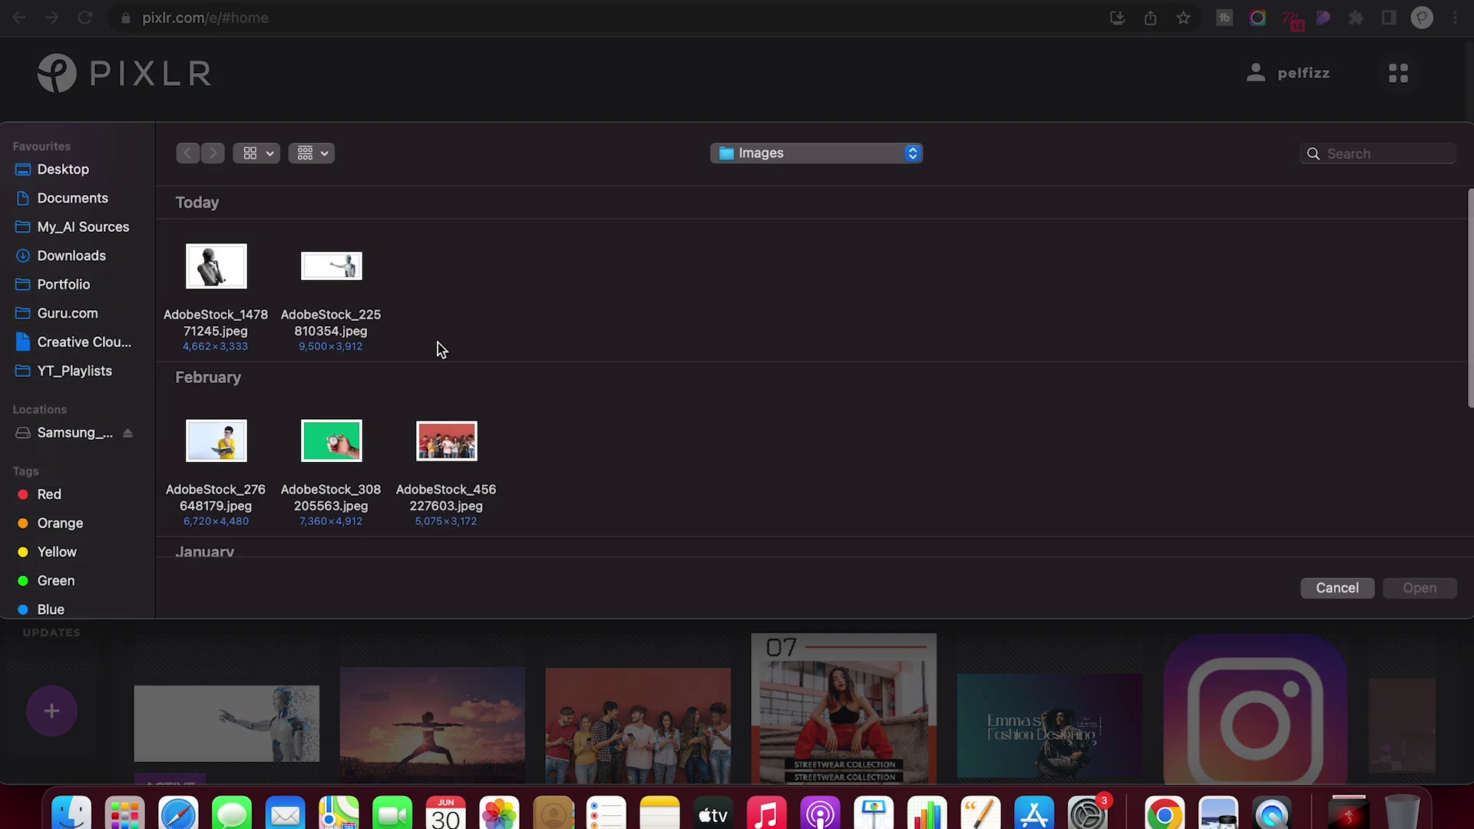
{"action": "scroll", "coordinate": [535, 413], "scroll_direction": "down", "scroll_amount": 5}
{"action": "scroll", "coordinate": [500, 371], "scroll_direction": "up", "scroll_amount": 5}
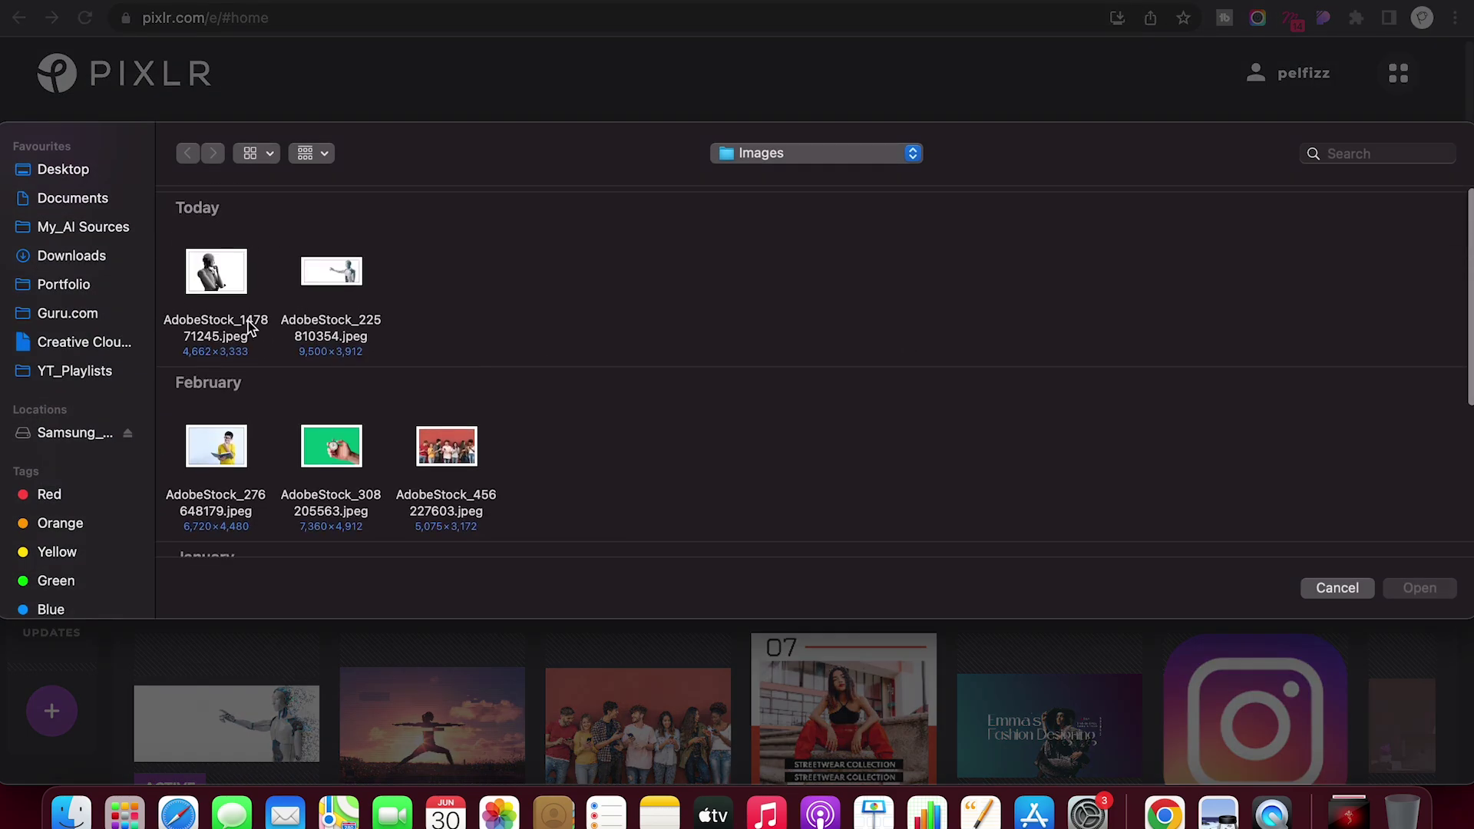
{"action": "left_click", "coordinate": [77, 169]}
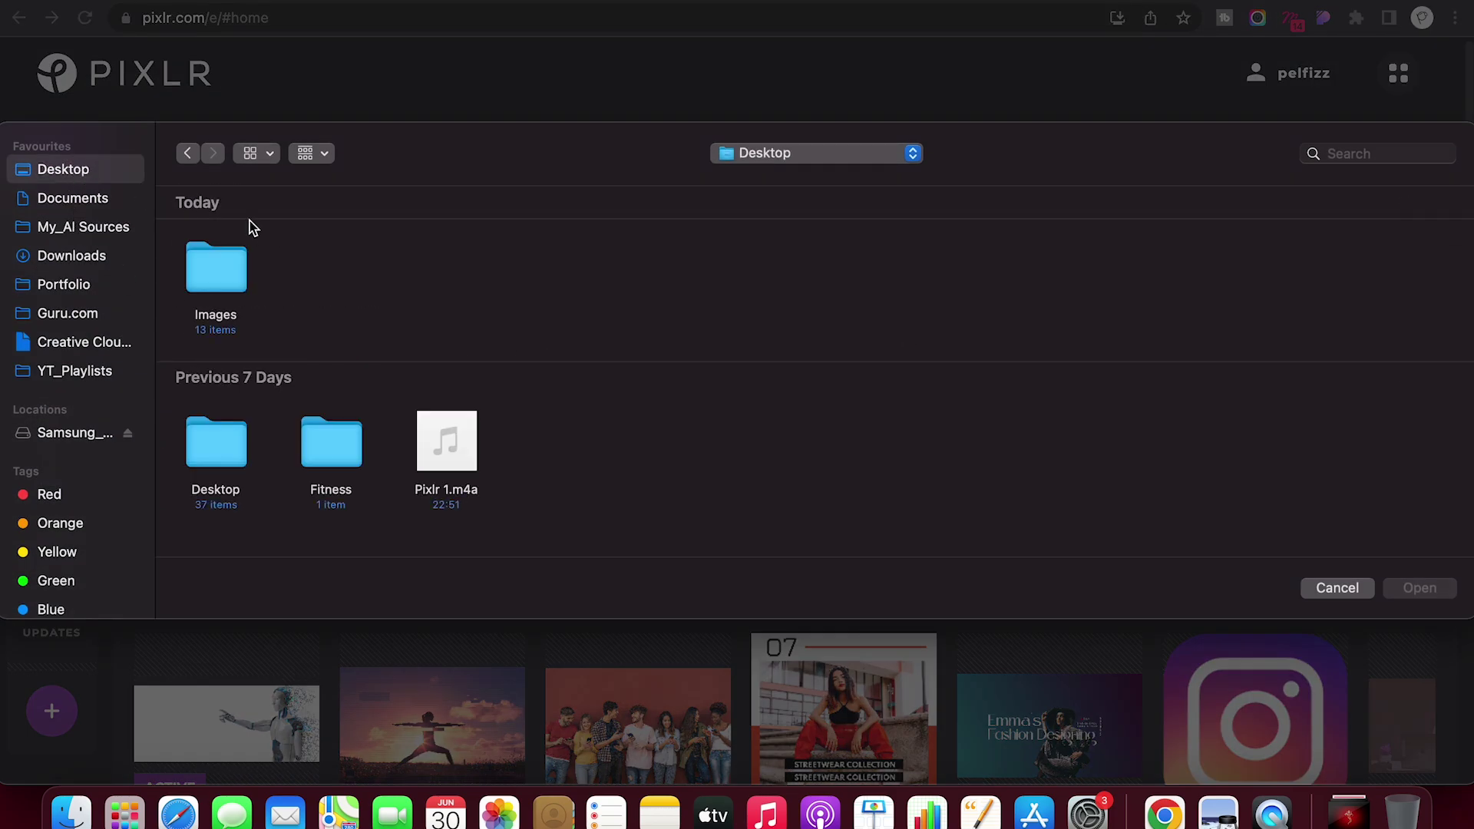
{"action": "double_click", "coordinate": [229, 270]}
{"action": "key", "text": "super+a"}
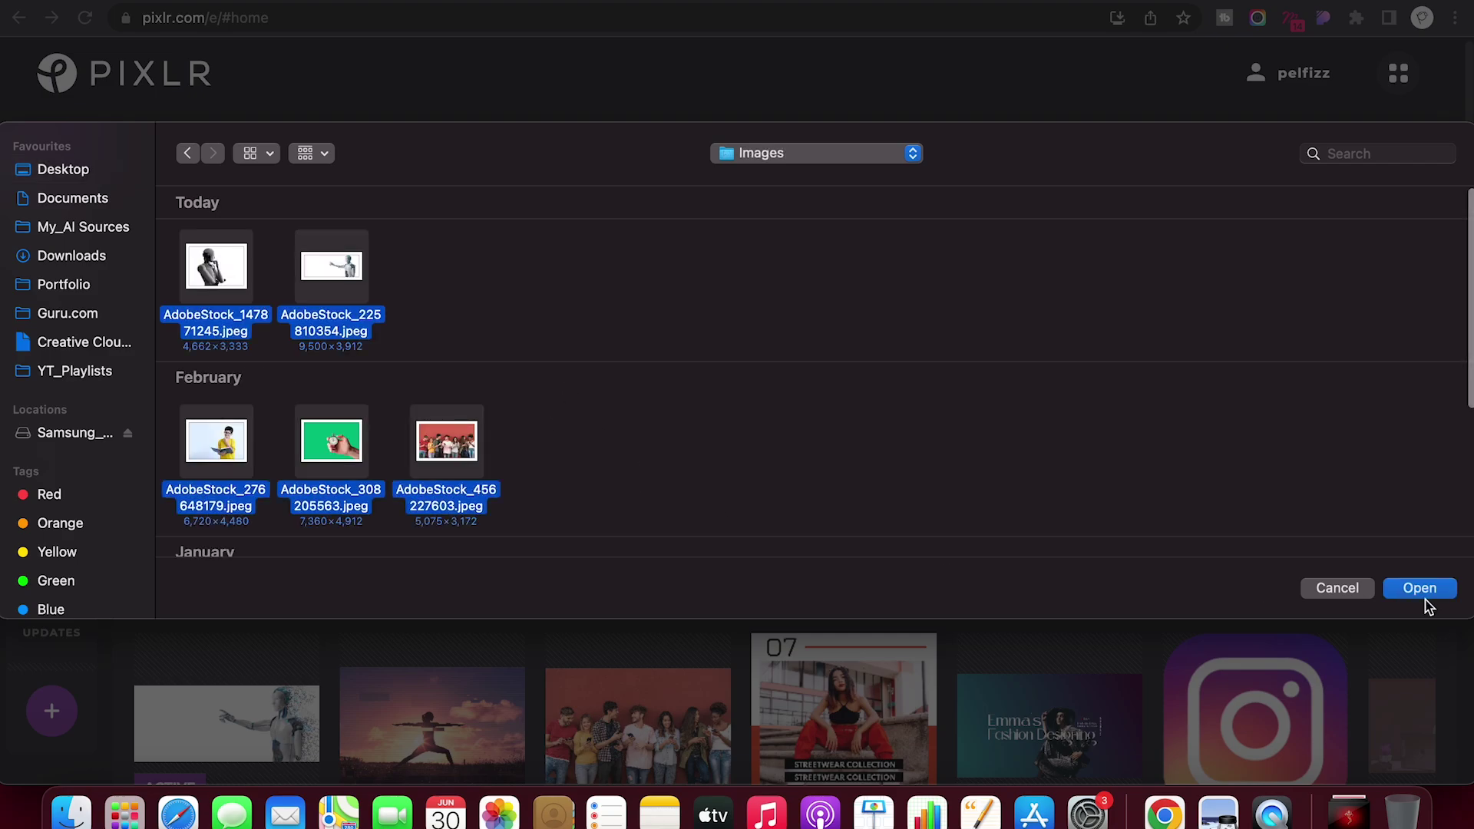
{"action": "left_click", "coordinate": [1419, 588]}
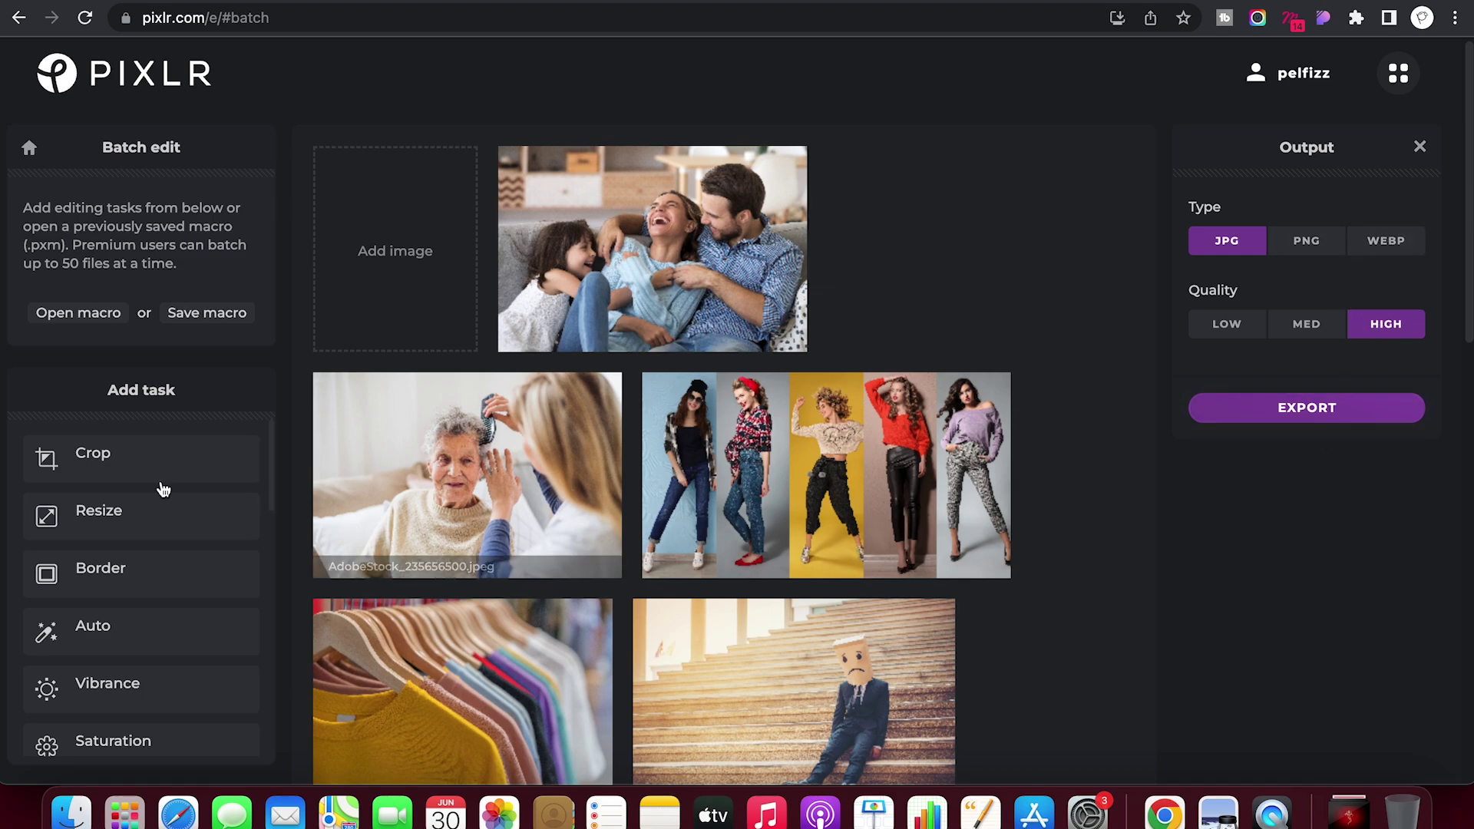
Preview a 3:4 Social post crop and a 4% white border on the batch
{"action": "left_click", "coordinate": [126, 464]}
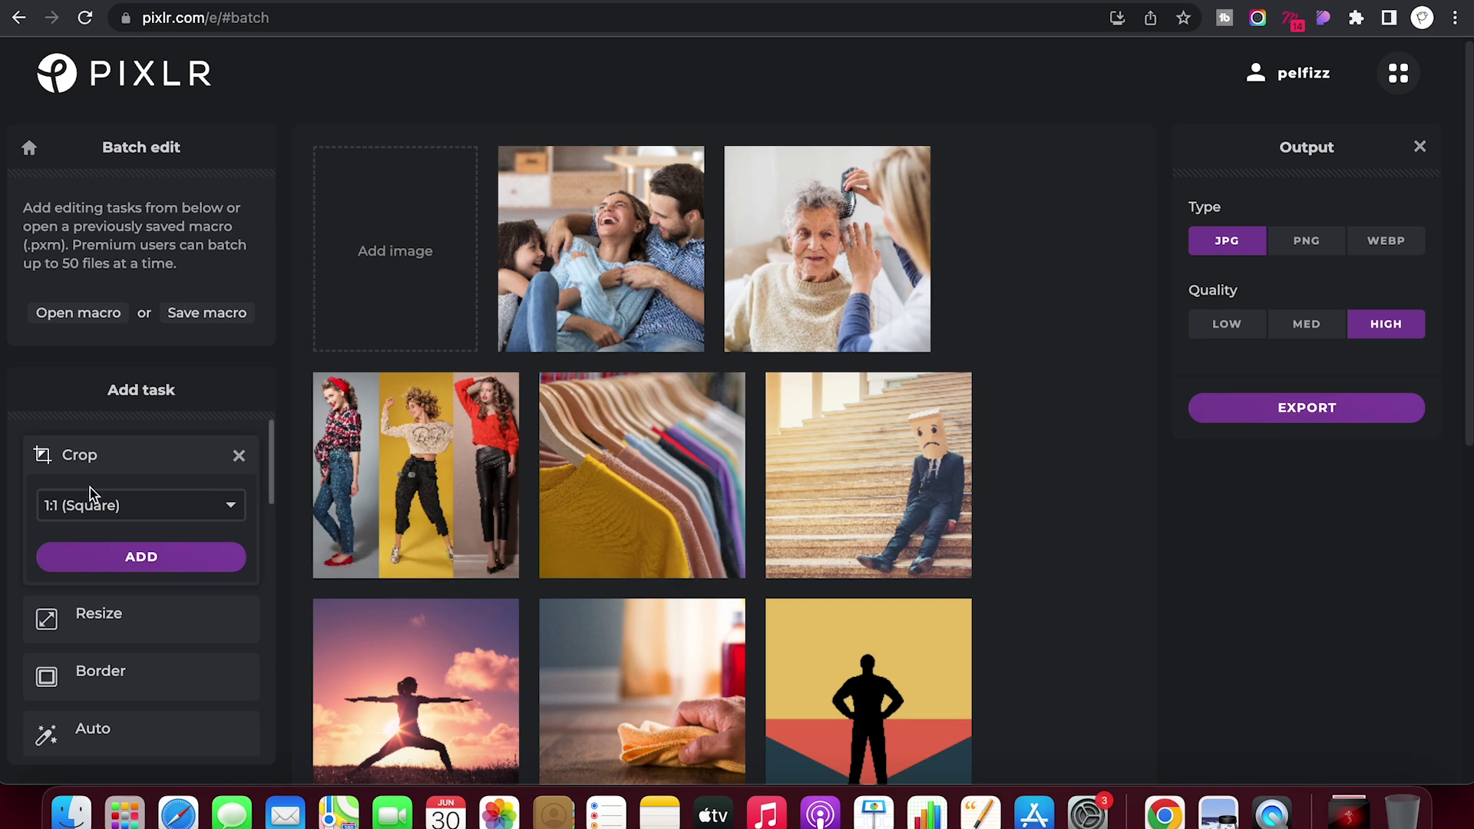
{"action": "left_click", "coordinate": [101, 506]}
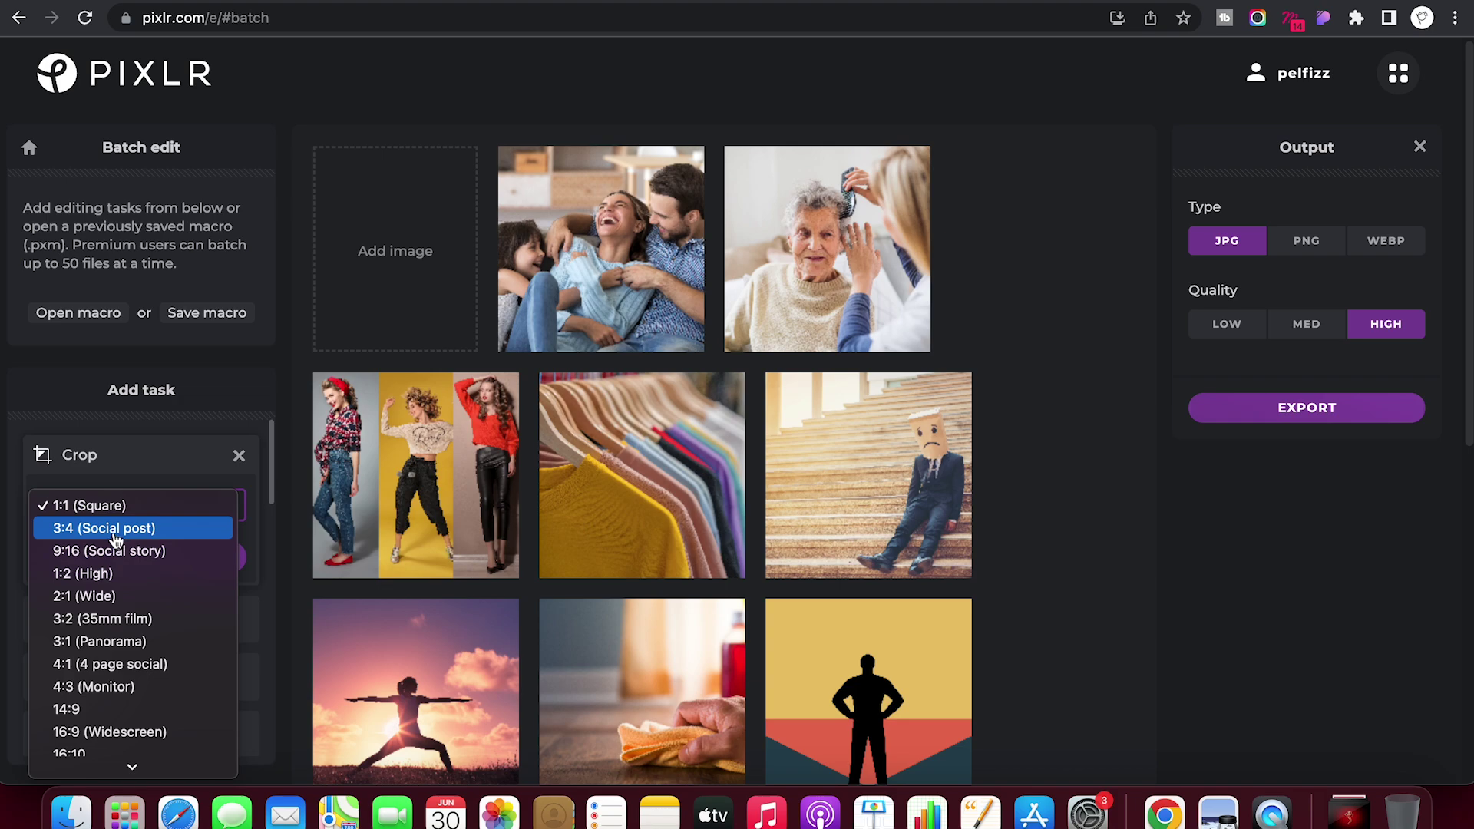
{"action": "left_click", "coordinate": [119, 530]}
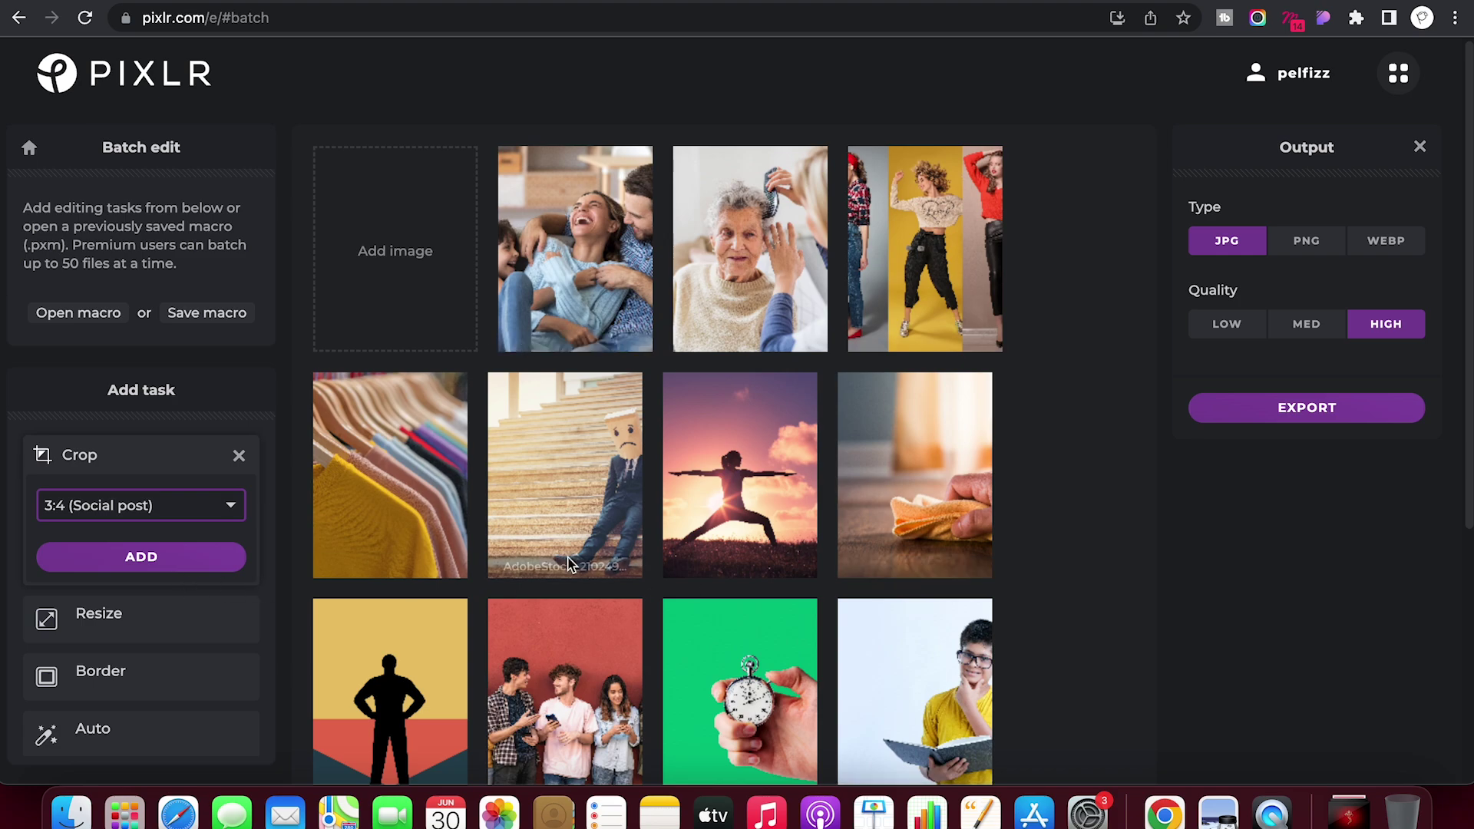
{"action": "left_click", "coordinate": [119, 677]}
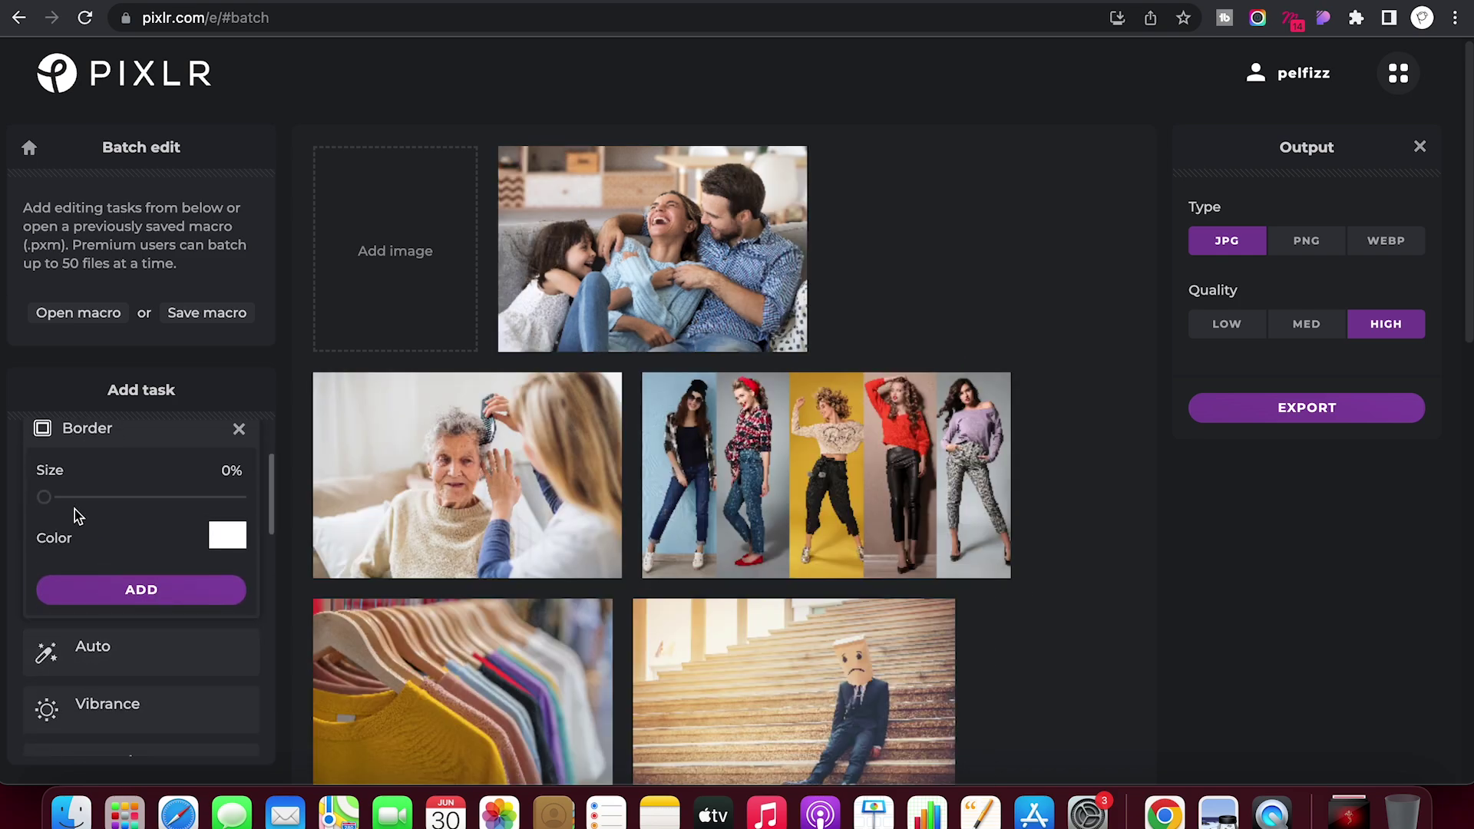
{"action": "left_click", "coordinate": [63, 498]}
{"action": "left_click", "coordinate": [84, 497]}
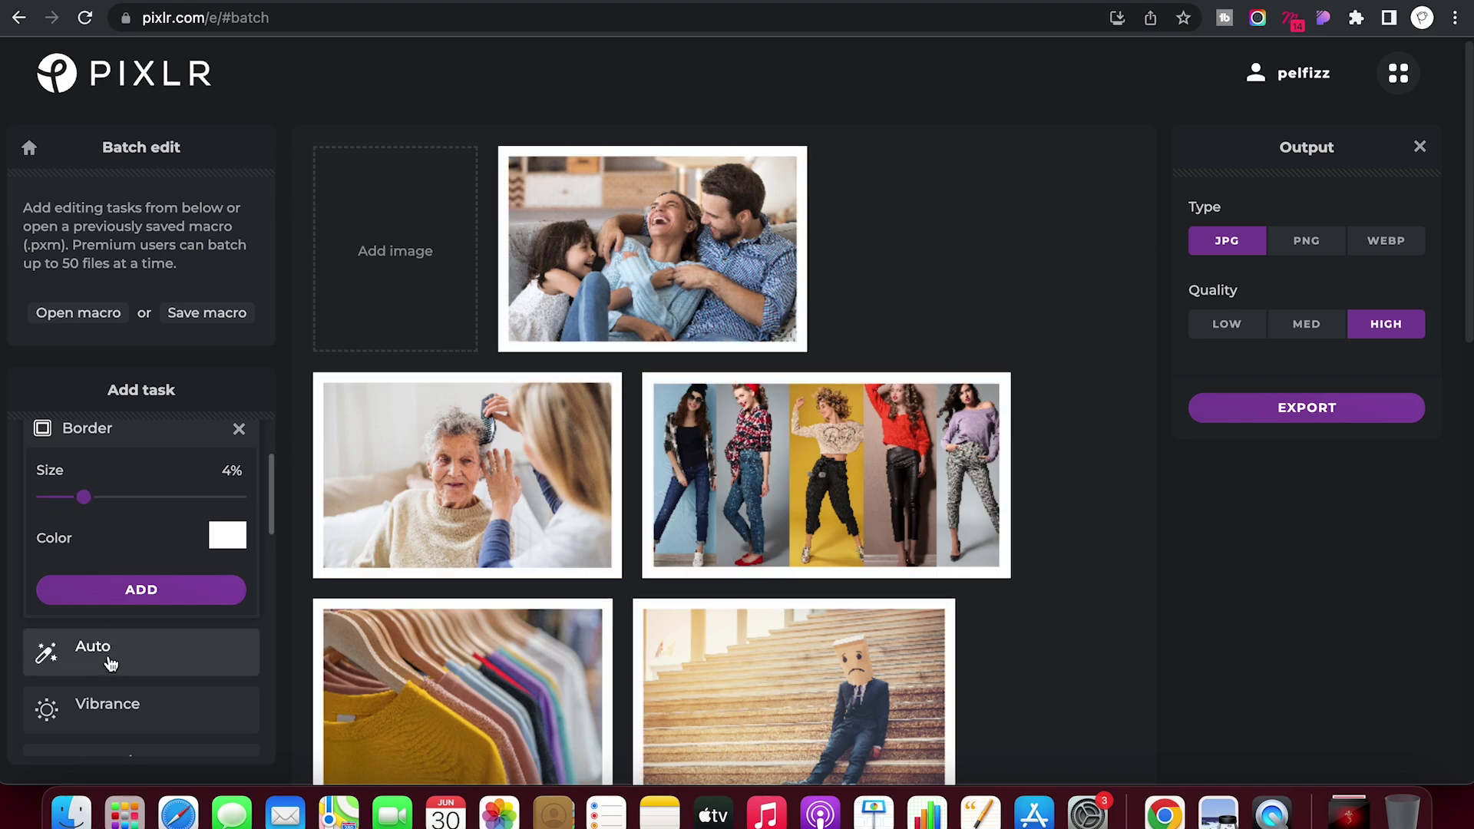
Preview Auto black and white and Pop looks, then revert to colour
{"action": "left_click", "coordinate": [111, 663]}
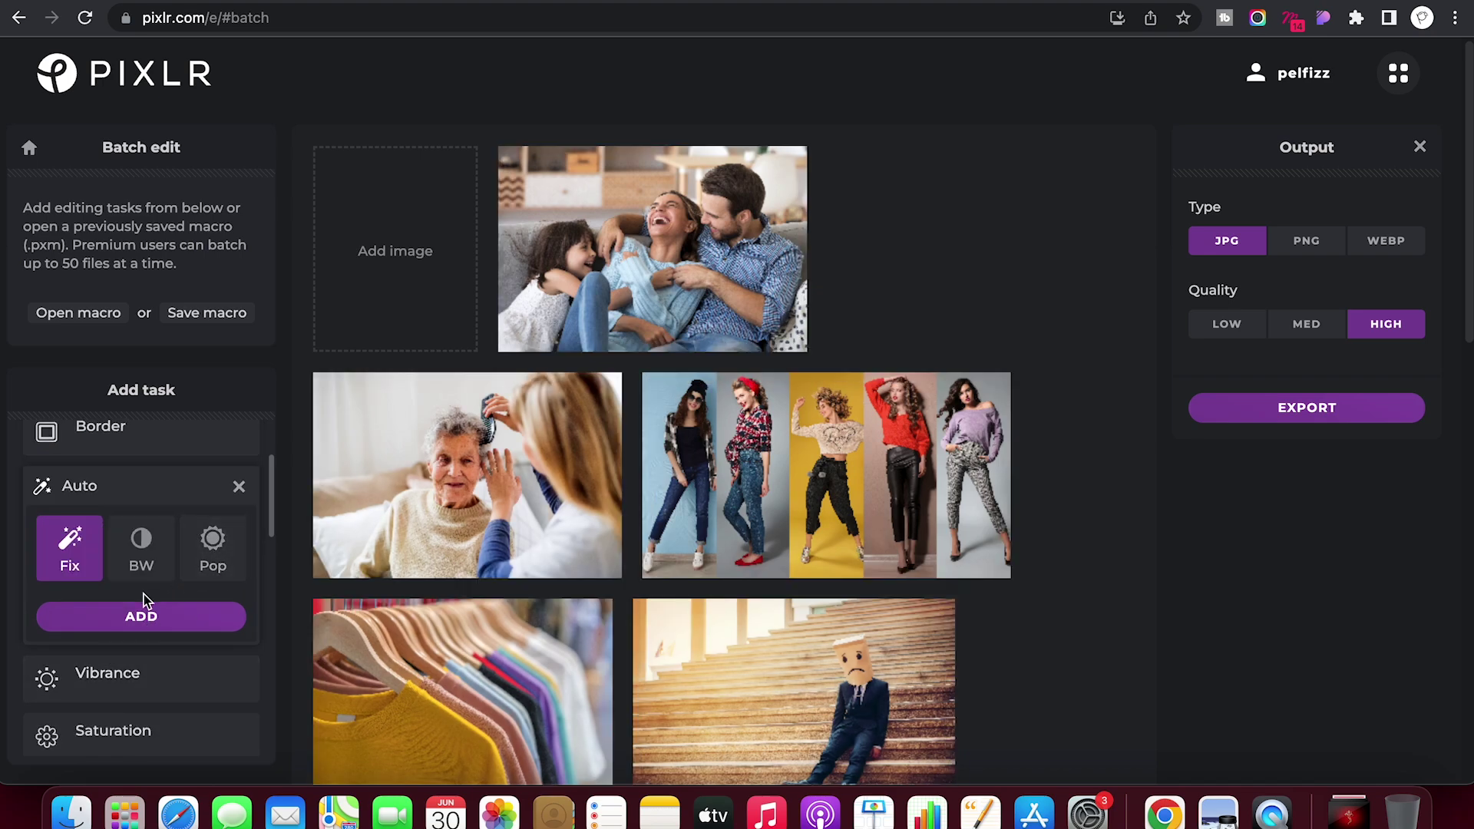
{"action": "left_click", "coordinate": [142, 552]}
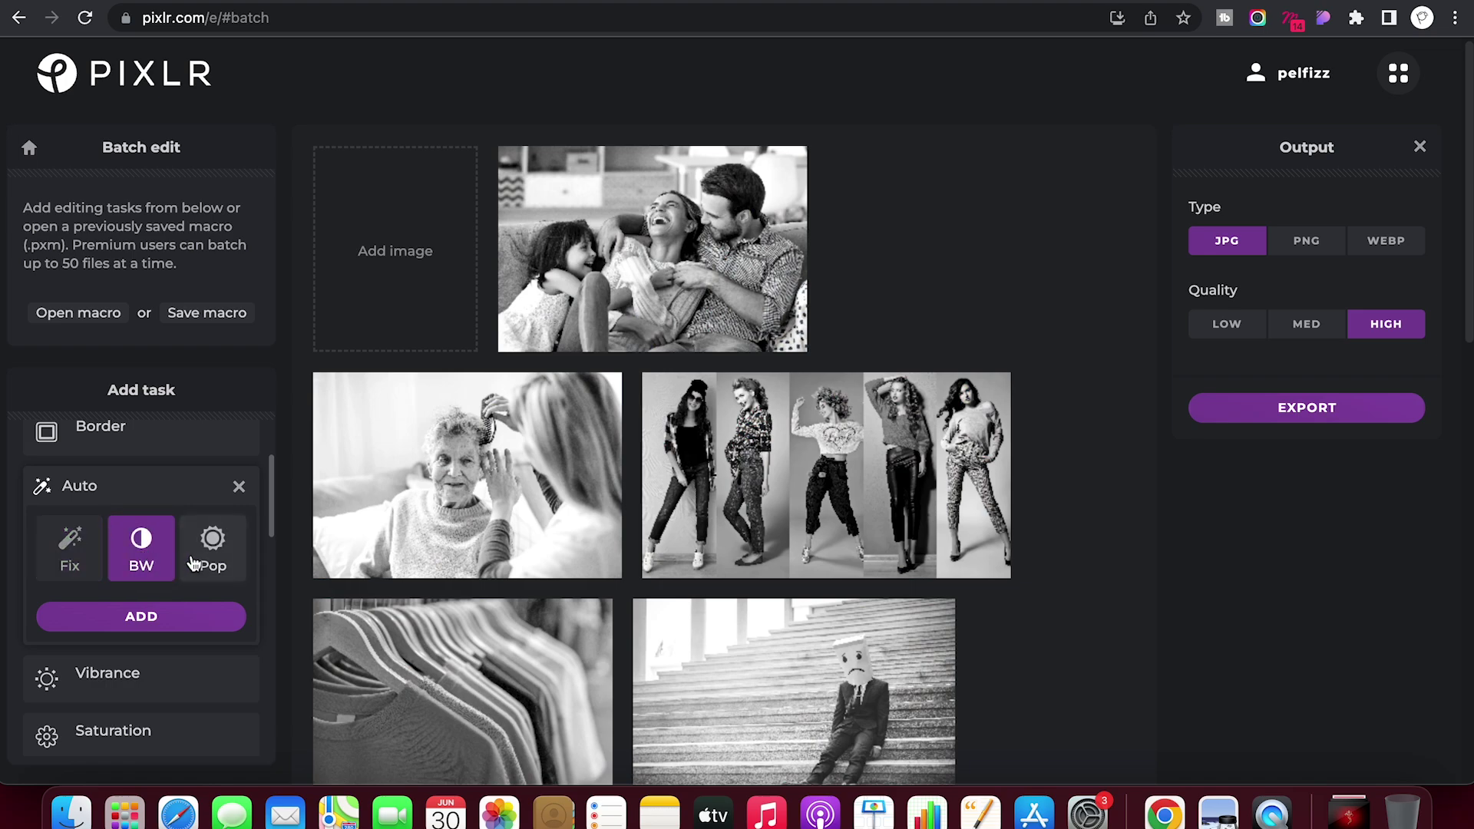
{"action": "left_click", "coordinate": [211, 553]}
{"action": "left_click", "coordinate": [150, 563]}
{"action": "left_click", "coordinate": [69, 553]}
{"action": "scroll", "coordinate": [169, 606], "scroll_direction": "down", "scroll_amount": 3}
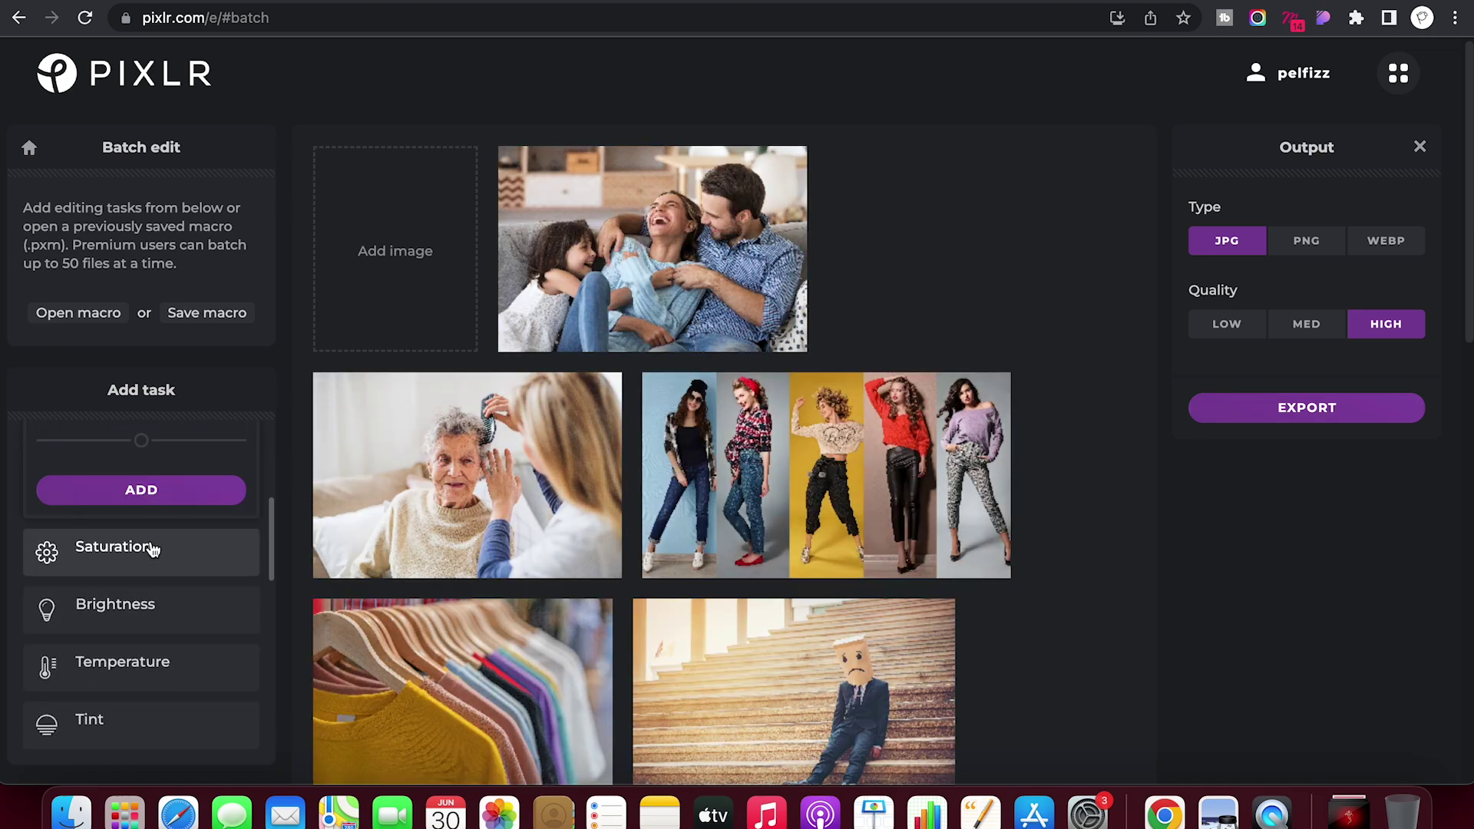
{"action": "left_click", "coordinate": [154, 551]}
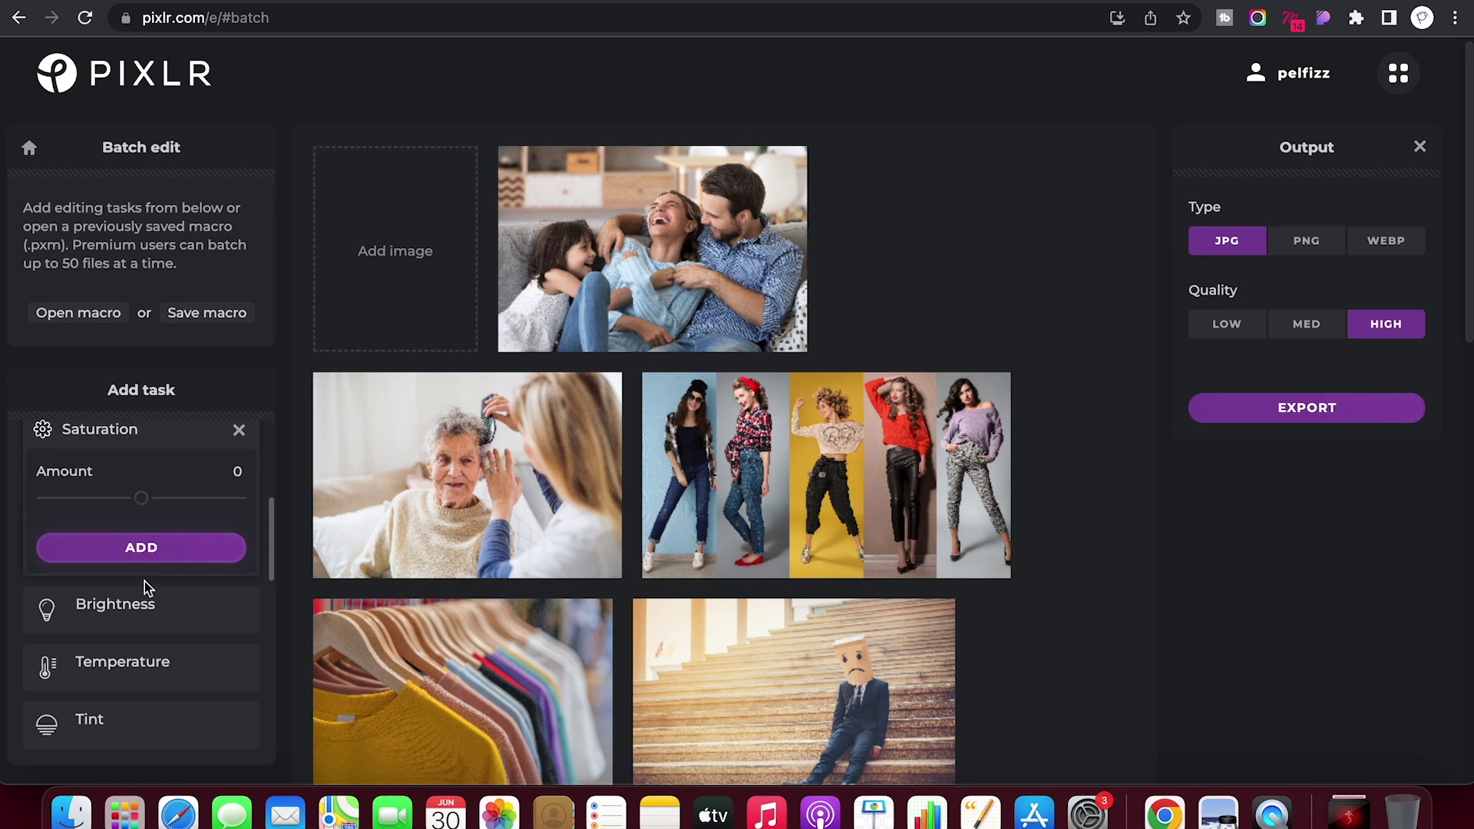
{"action": "scroll", "coordinate": [154, 602], "scroll_direction": "down", "scroll_amount": 2}
{"action": "scroll", "coordinate": [181, 635], "scroll_direction": "down", "scroll_amount": 3}
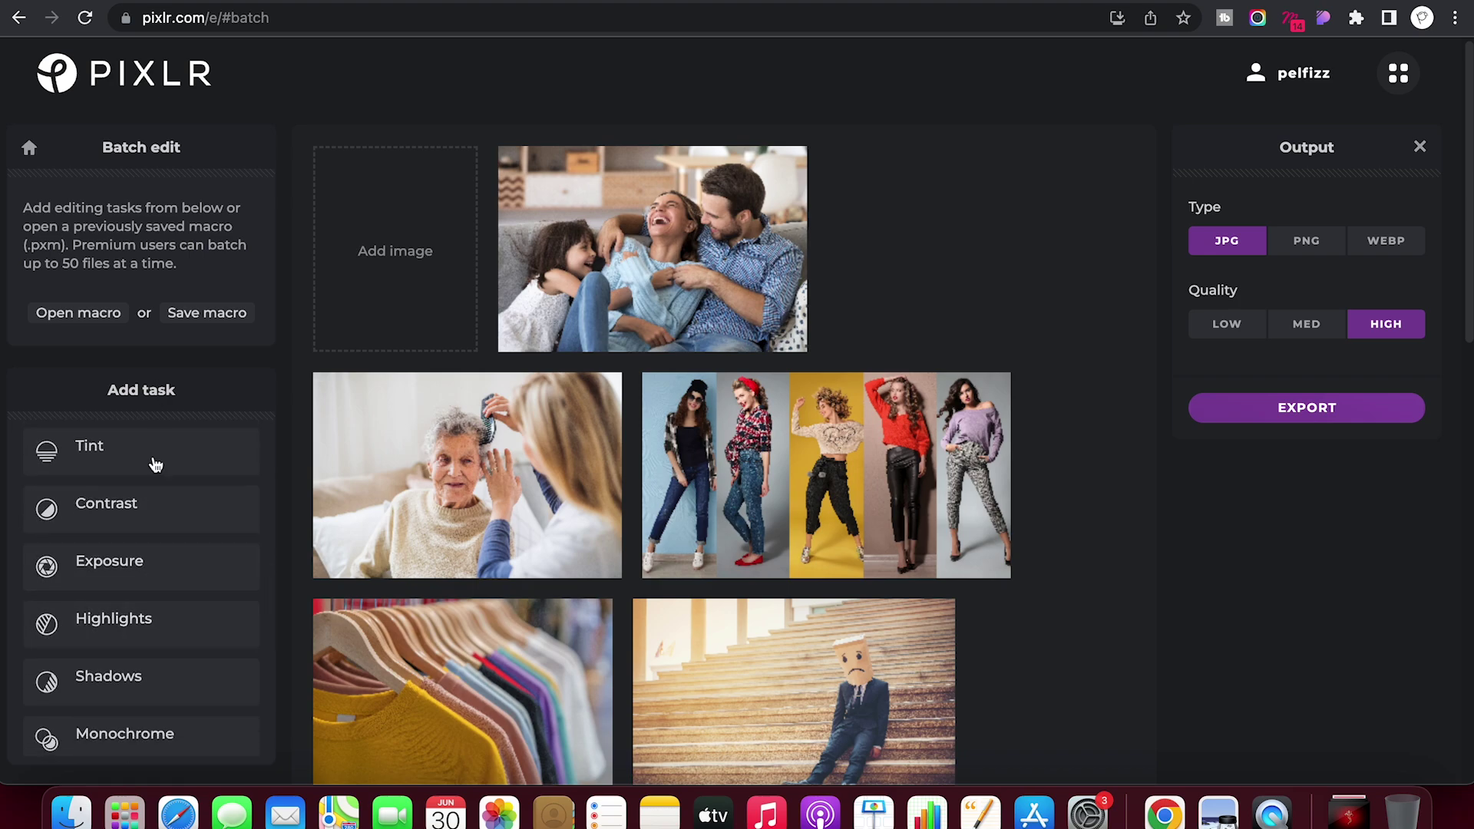
Add Exposure -29 and Smooth 25 tasks, then return to the home page
{"action": "left_click", "coordinate": [123, 564]}
{"action": "left_click", "coordinate": [165, 513]}
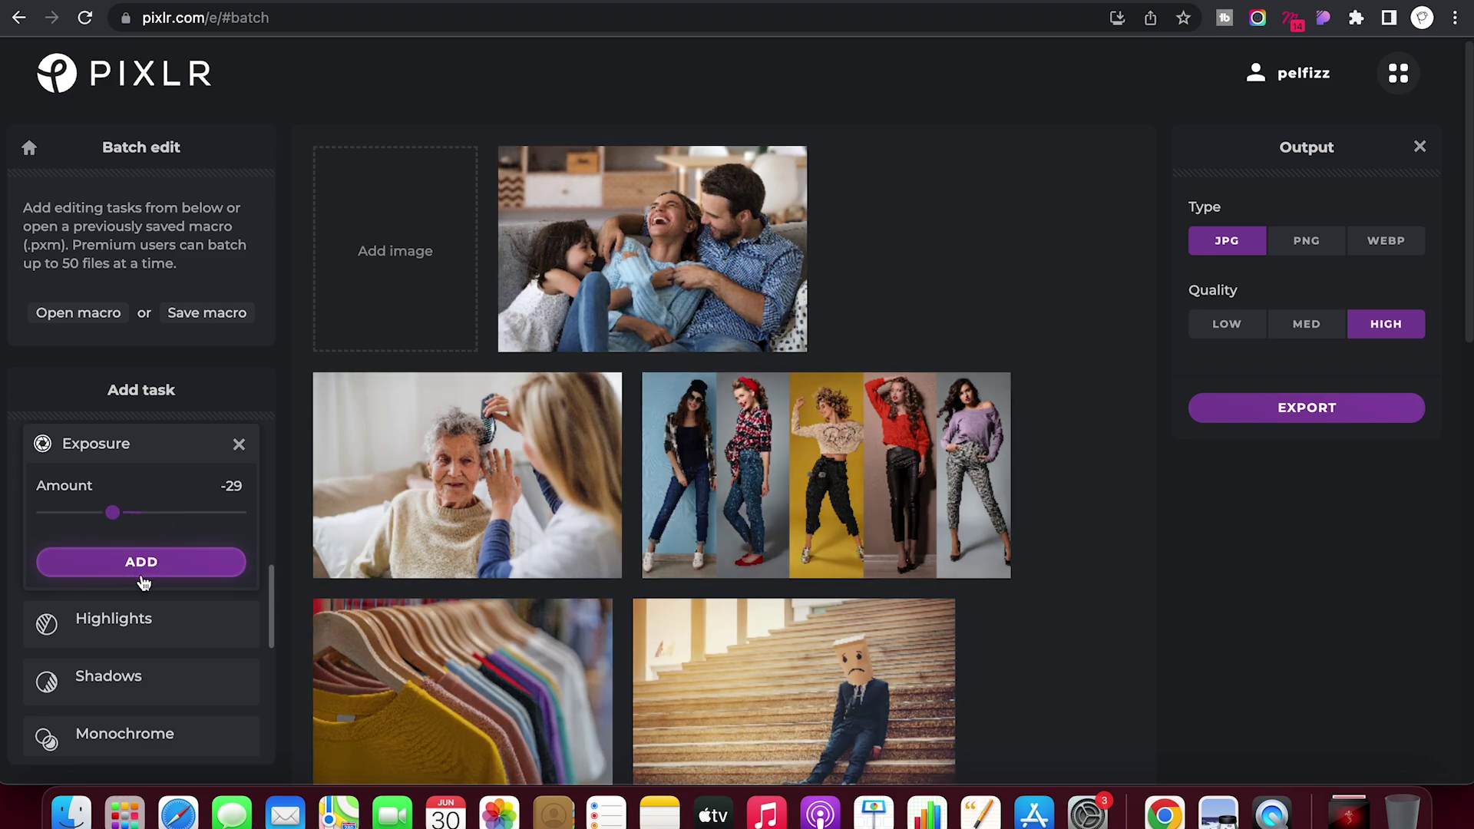
{"action": "left_click", "coordinate": [146, 575]}
{"action": "scroll", "coordinate": [187, 642], "scroll_direction": "down", "scroll_amount": 3}
{"action": "scroll", "coordinate": [186, 642], "scroll_direction": "down", "scroll_amount": 2}
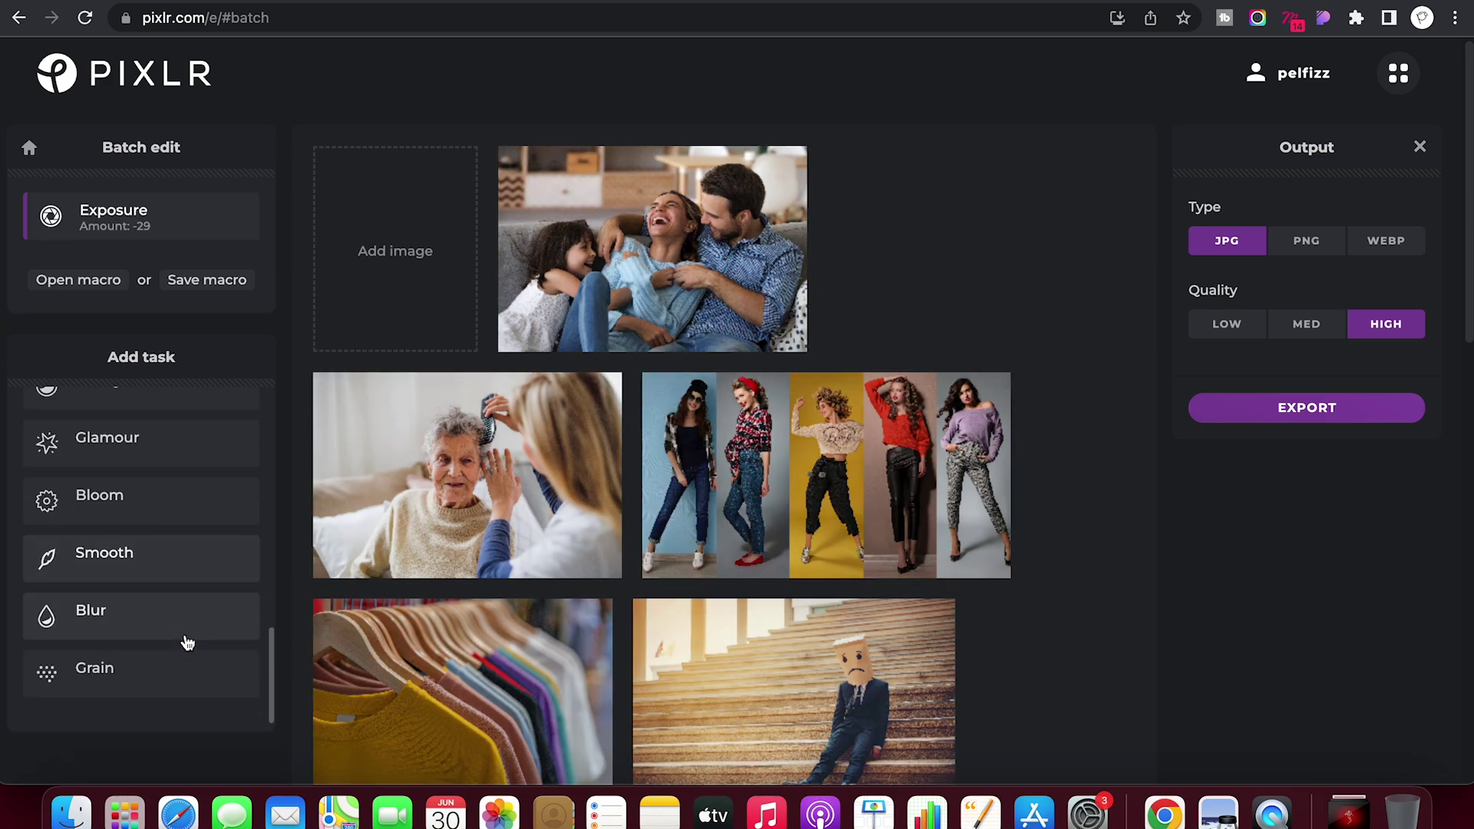
{"action": "left_click", "coordinate": [138, 571]}
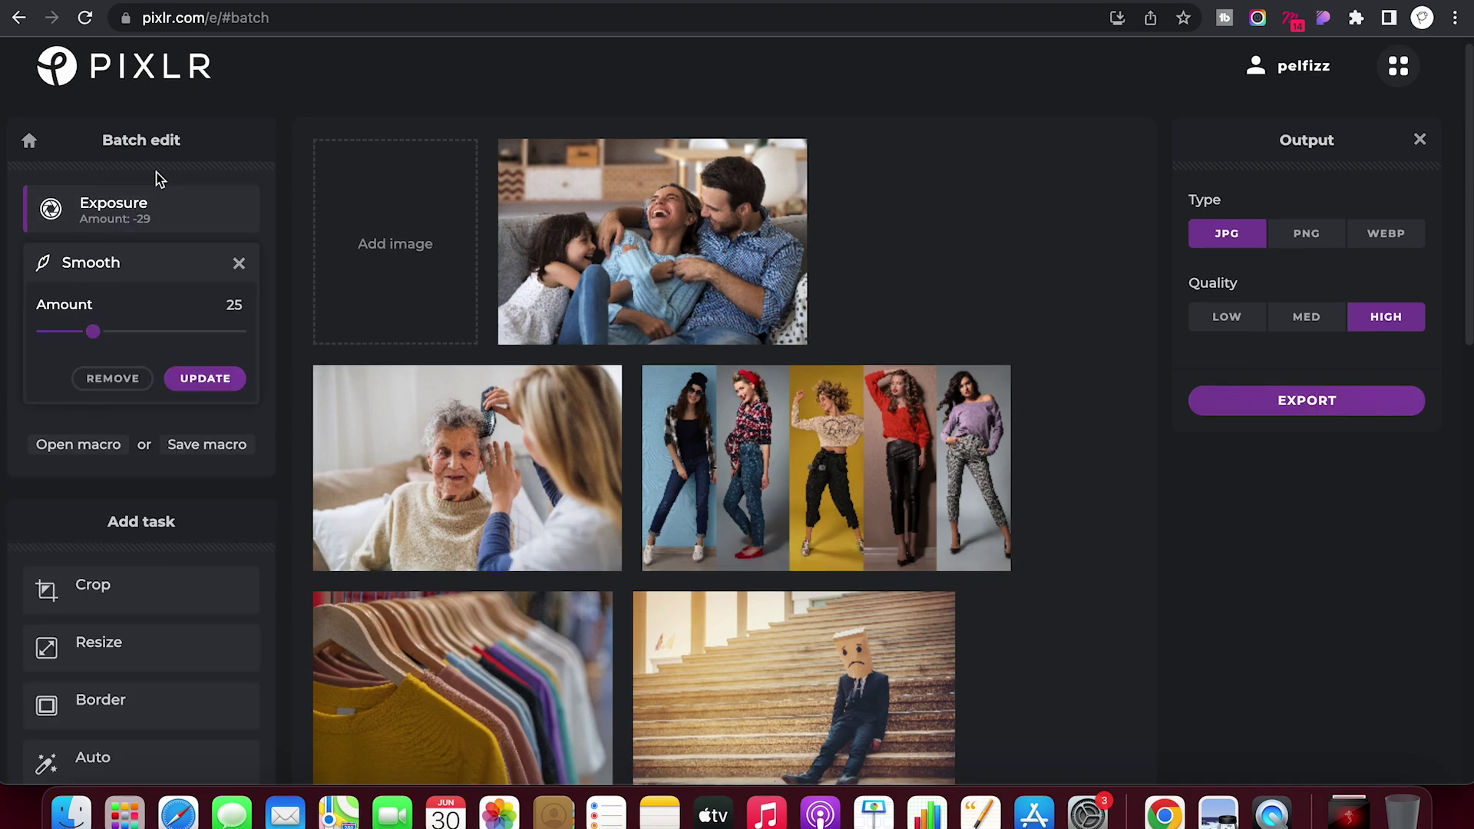
{"action": "left_click", "coordinate": [136, 214]}
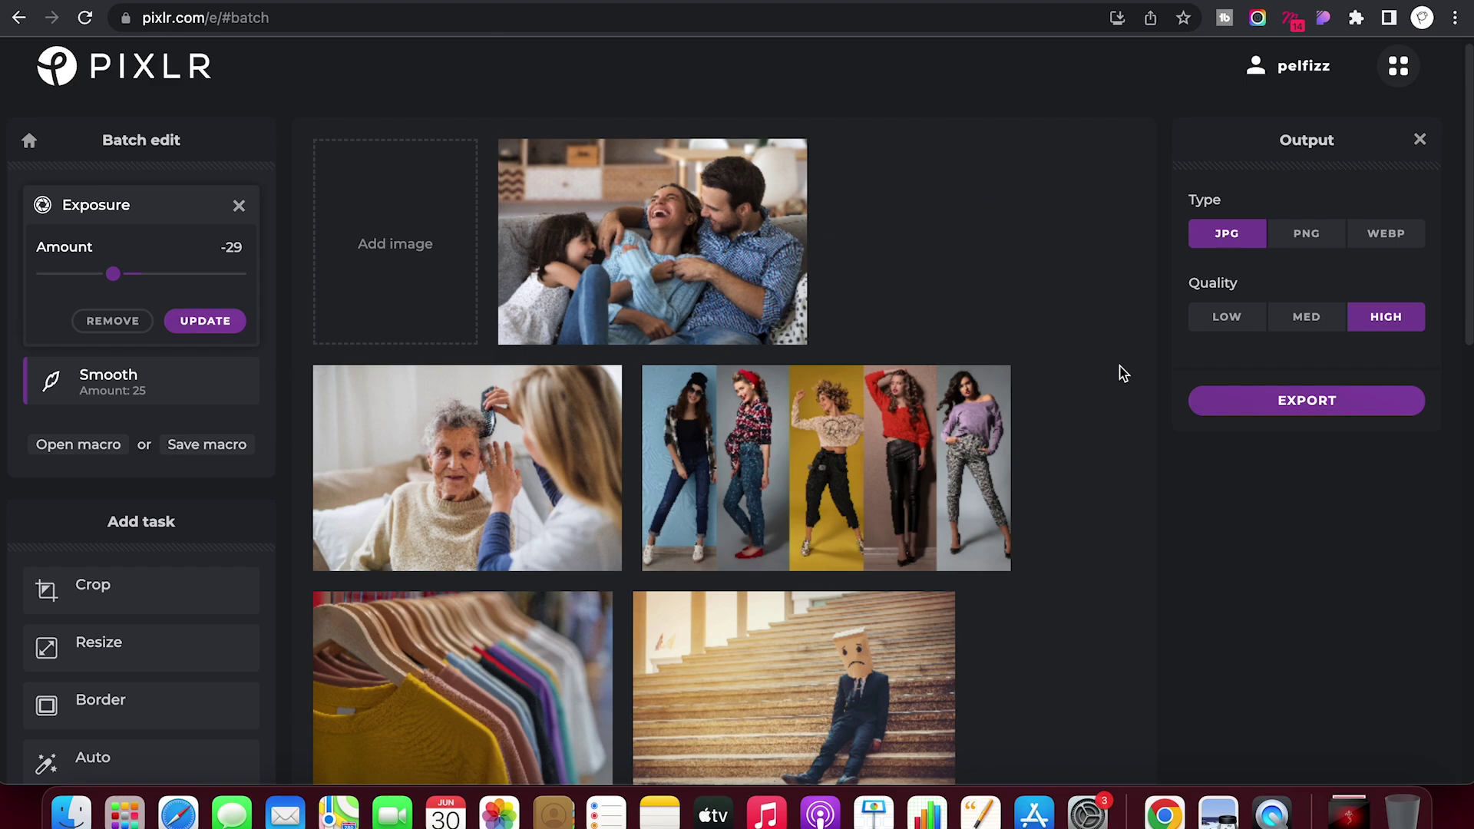
{"action": "left_click", "coordinate": [30, 141]}
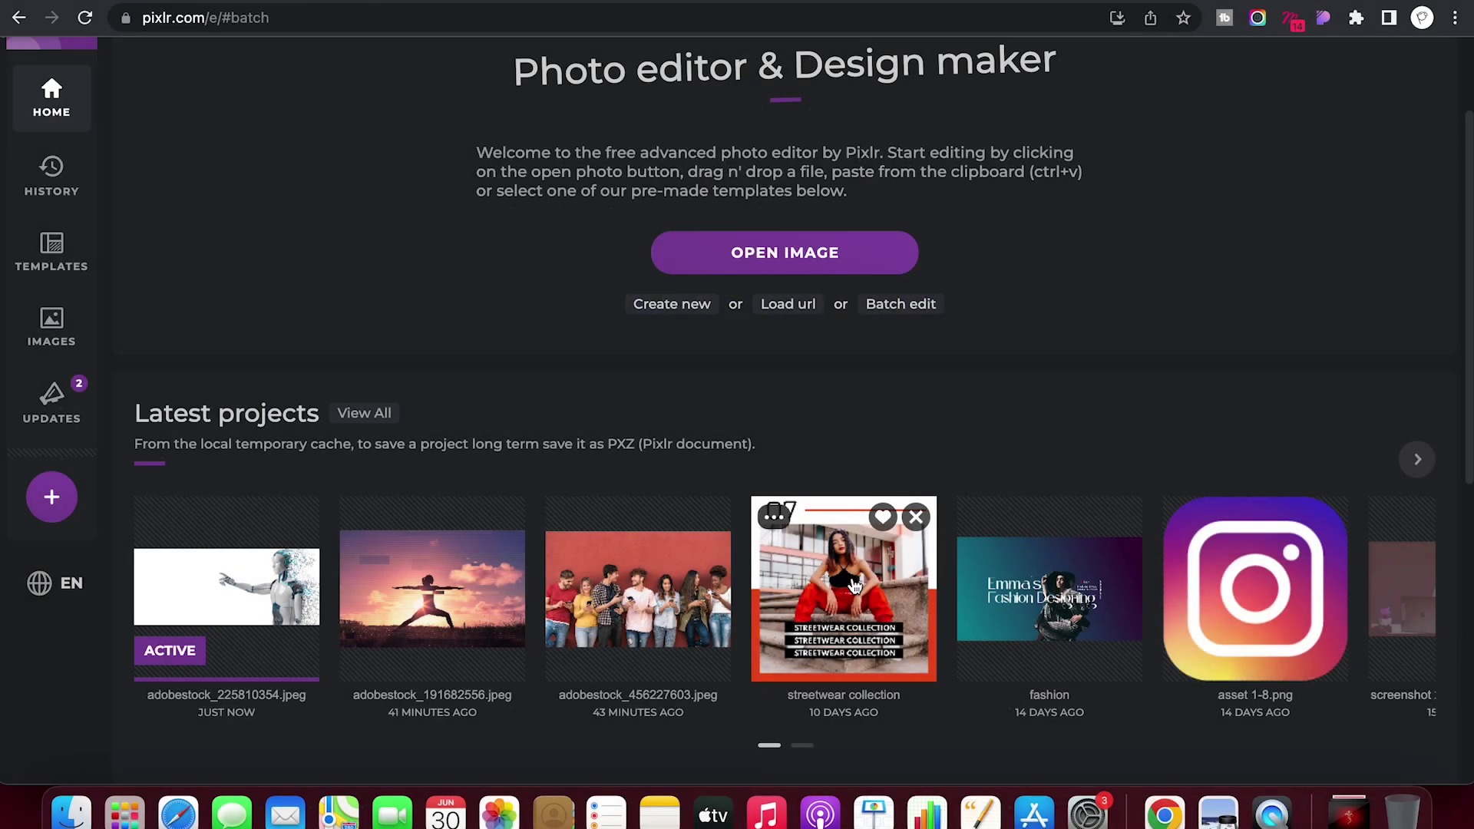
Open the Fitness template in the editor
{"action": "scroll", "coordinate": [855, 585], "scroll_direction": "right", "scroll_amount": 5}
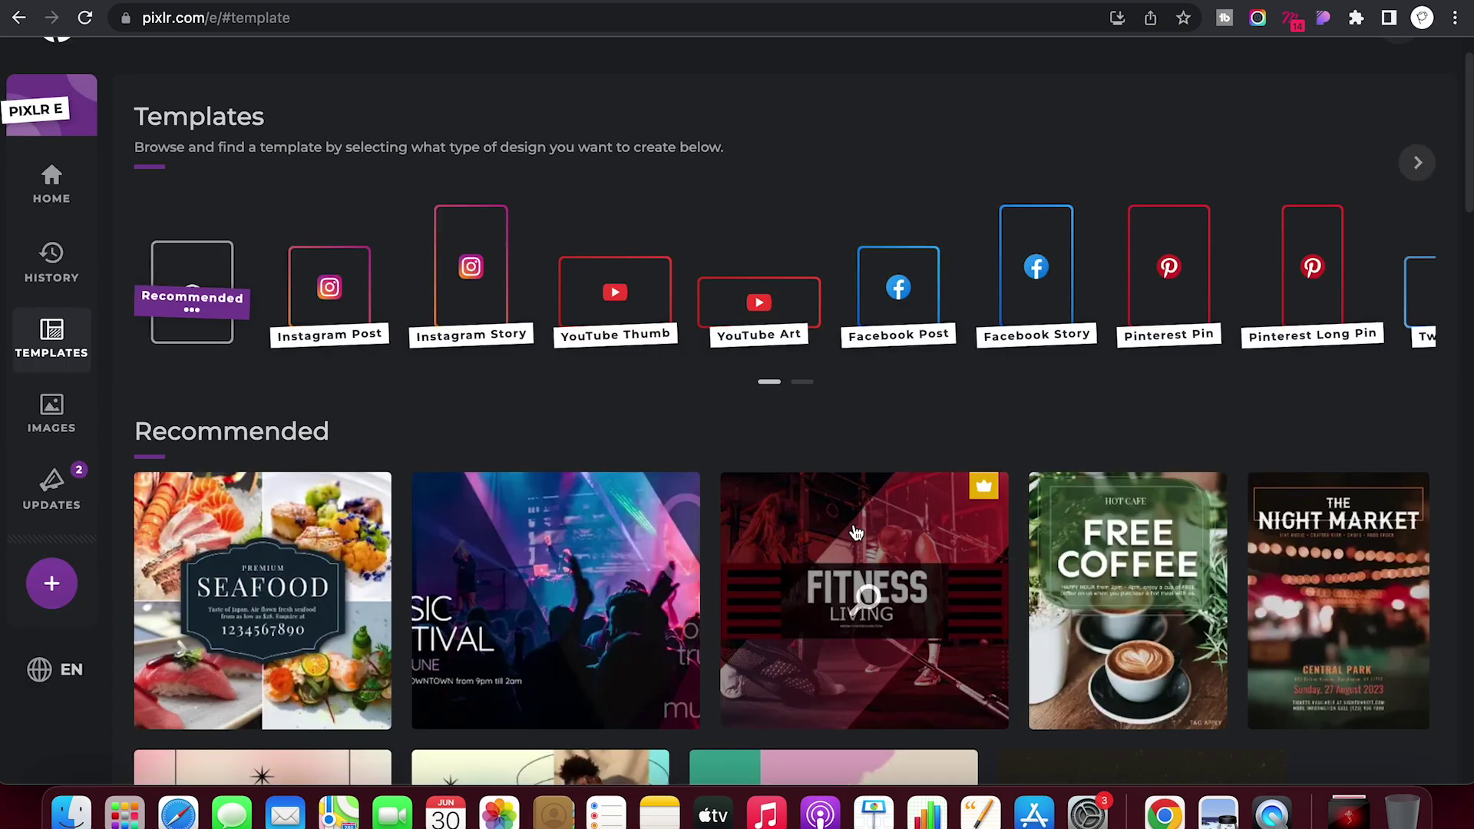
{"action": "left_click", "coordinate": [857, 533]}
{"action": "left_click", "coordinate": [993, 602]}
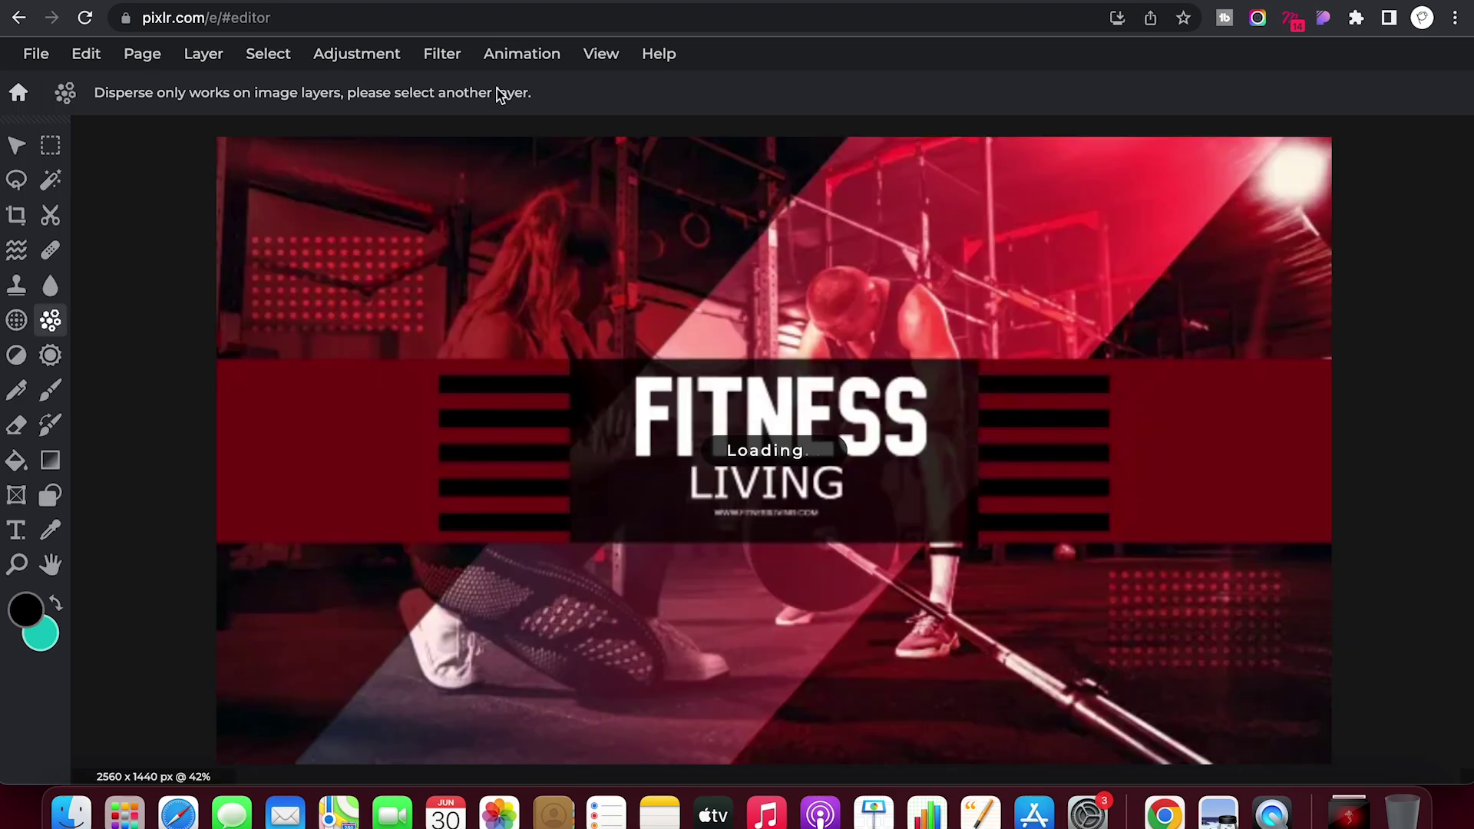
Give the page a Fade animation and the background a Grow entrance
{"action": "left_click", "coordinate": [520, 54]}
{"action": "left_click", "coordinate": [533, 87]}
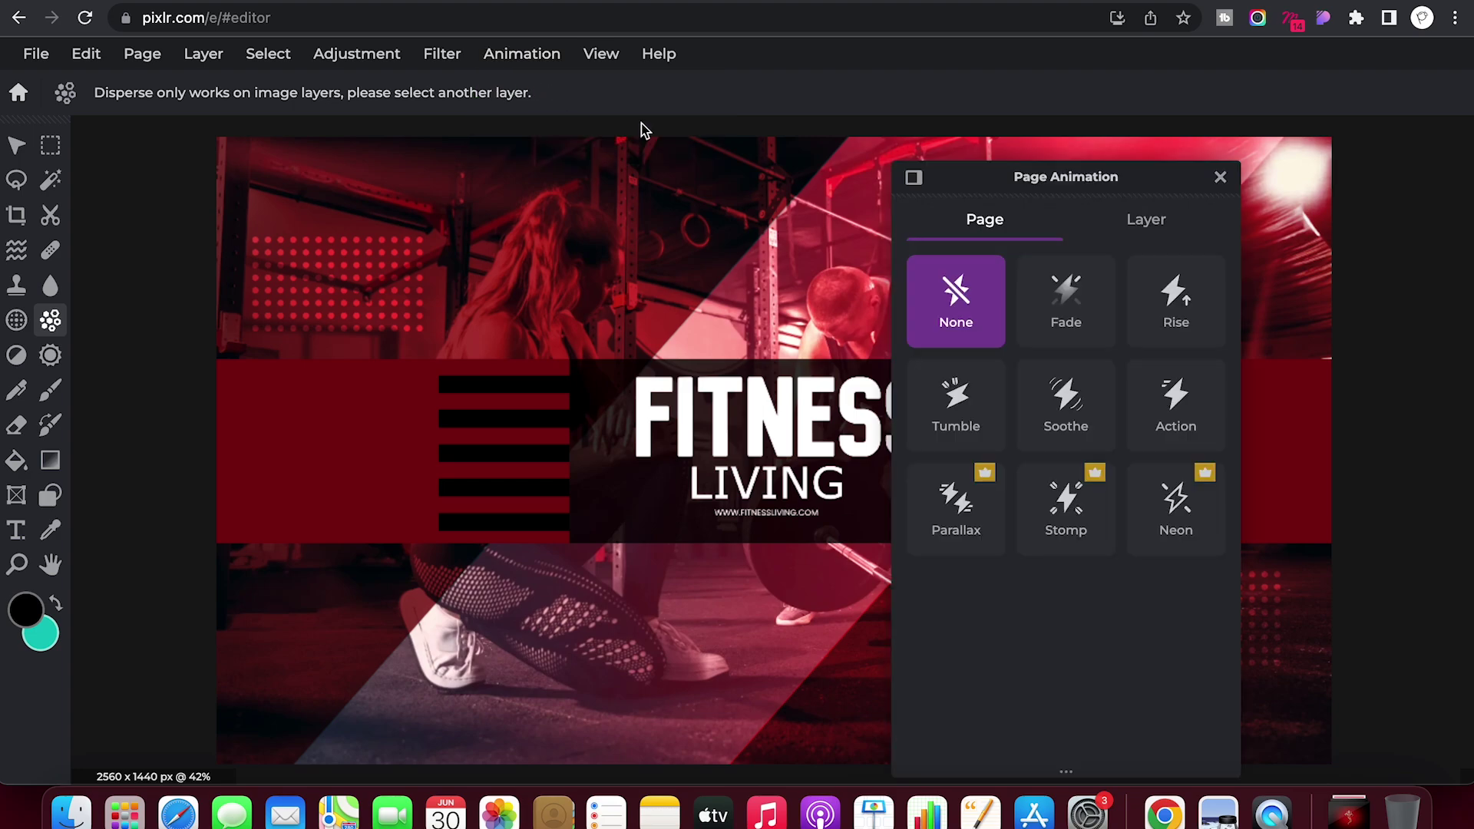
{"action": "mouse_move", "coordinate": [1066, 302]}
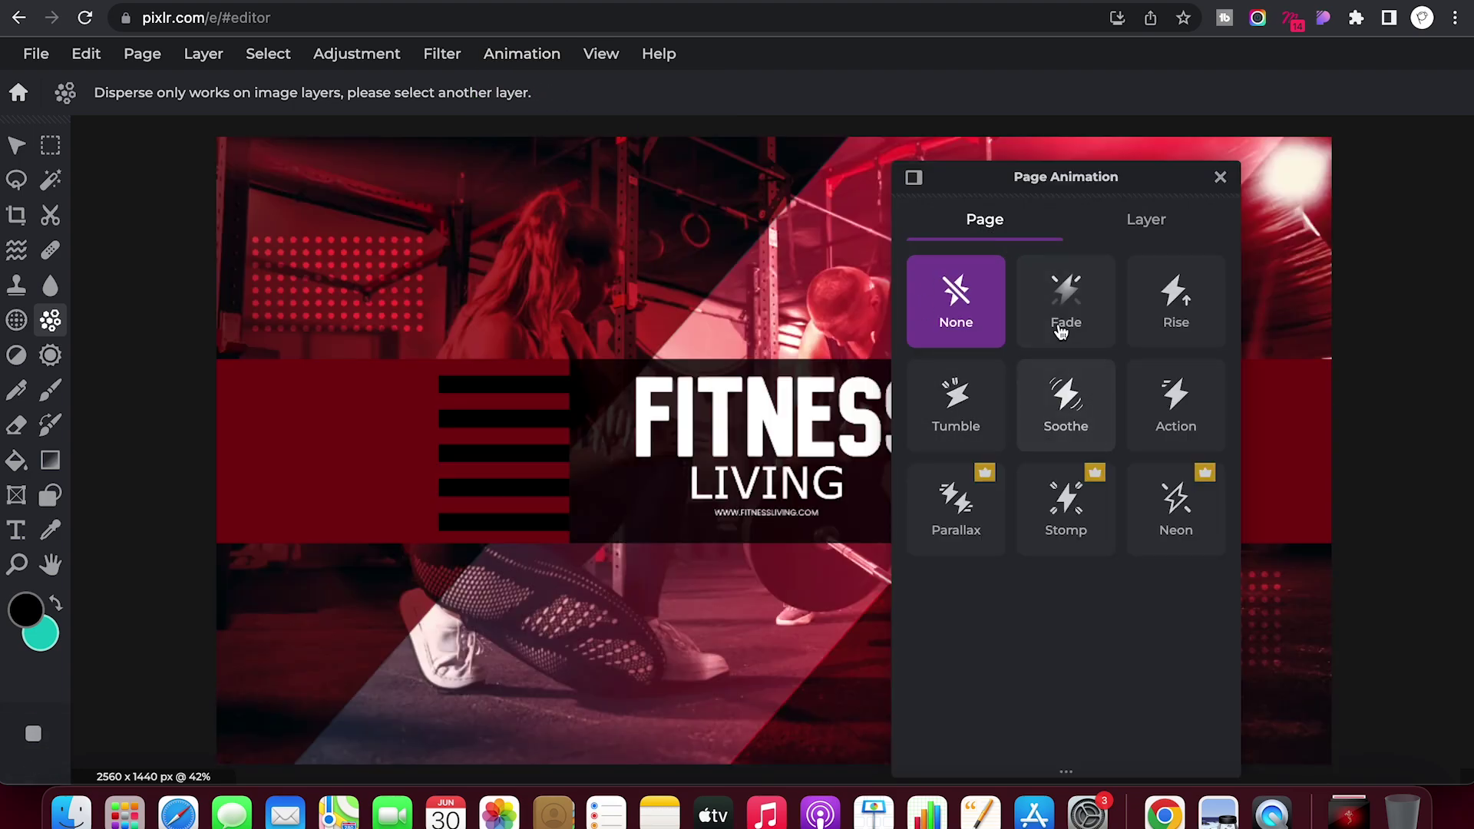
{"action": "left_click", "coordinate": [1062, 322]}
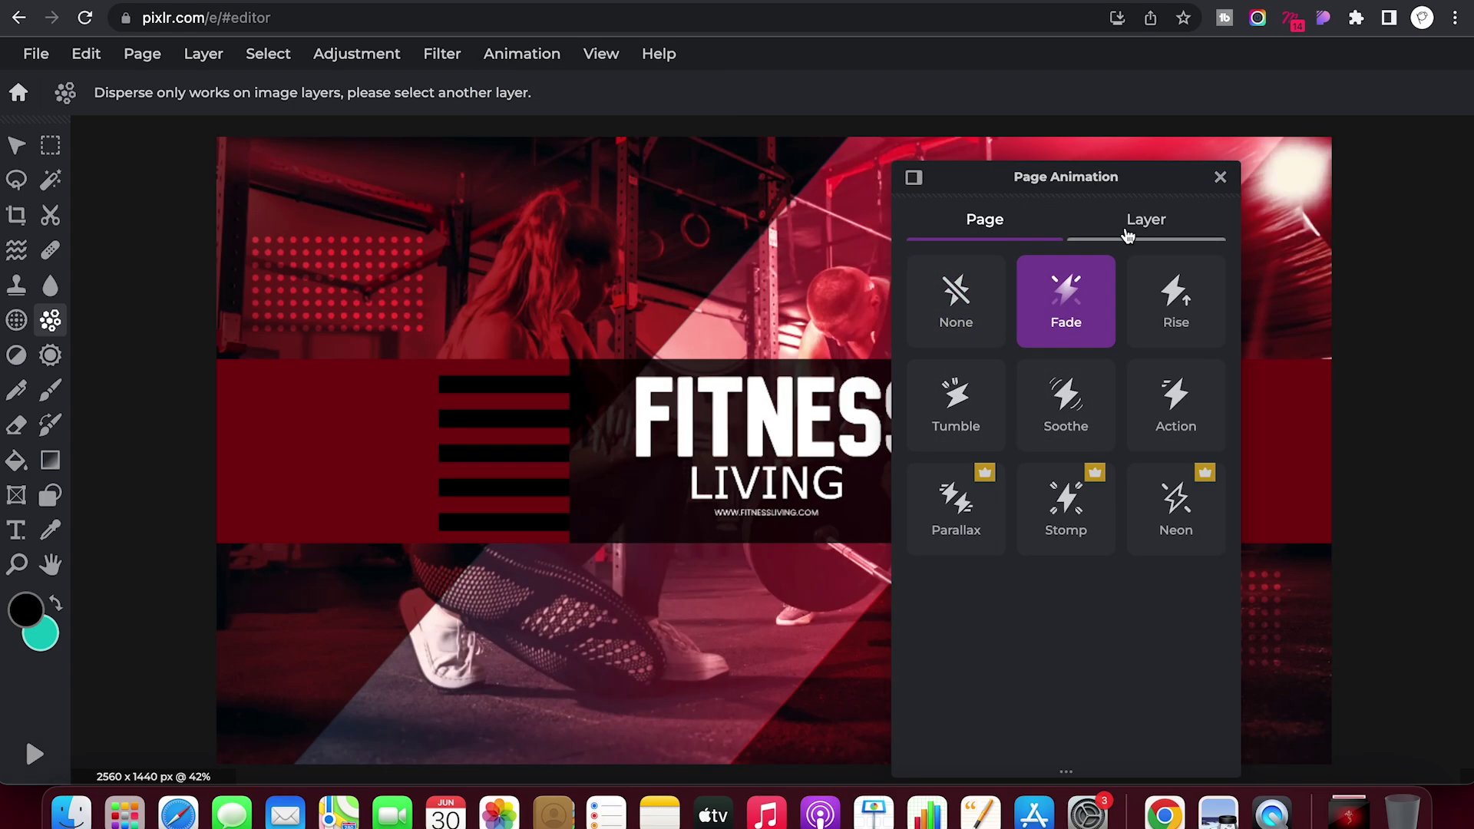
{"action": "left_click", "coordinate": [1145, 222]}
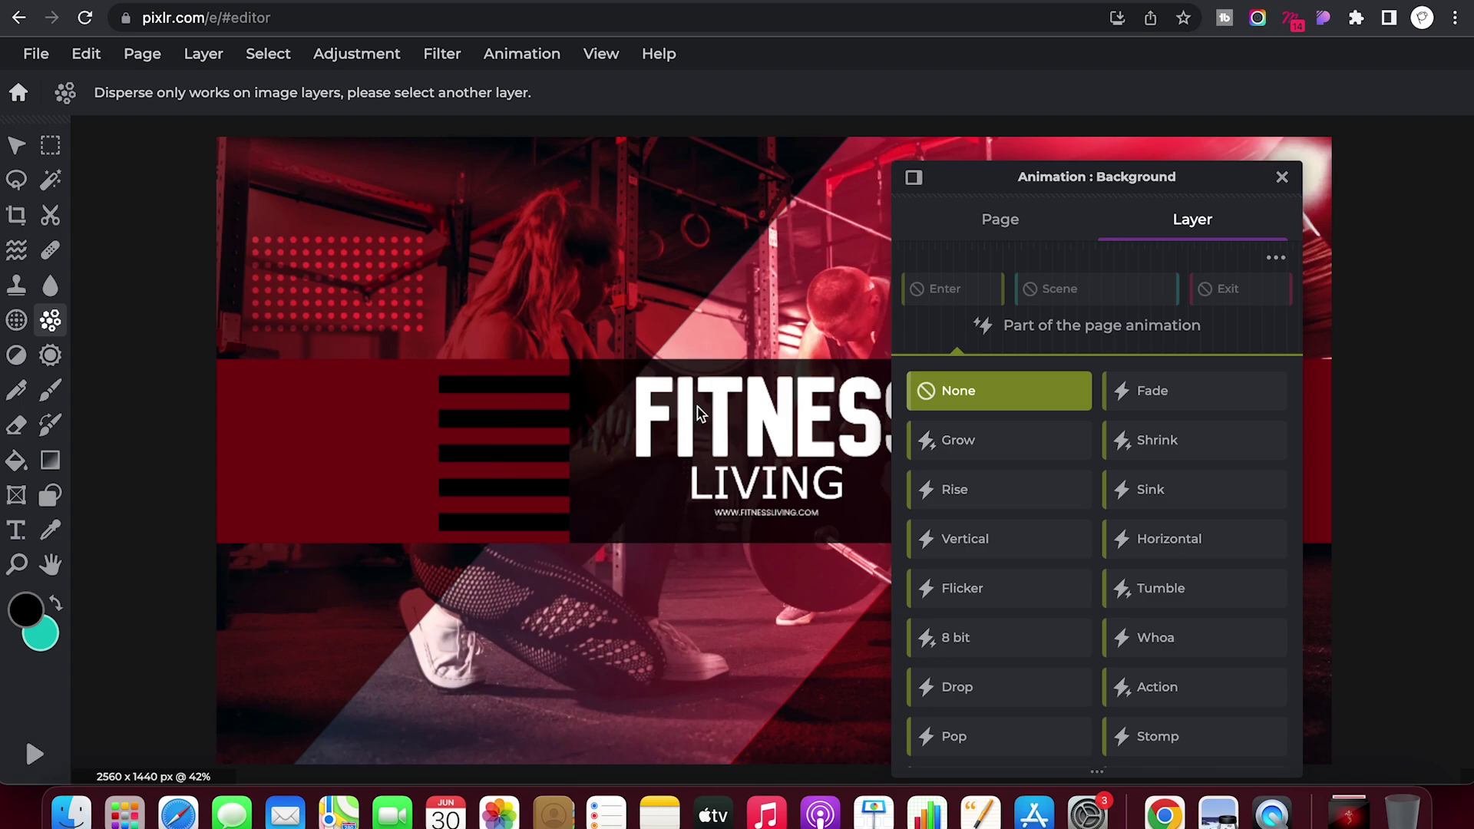
{"action": "mouse_move", "coordinate": [997, 440]}
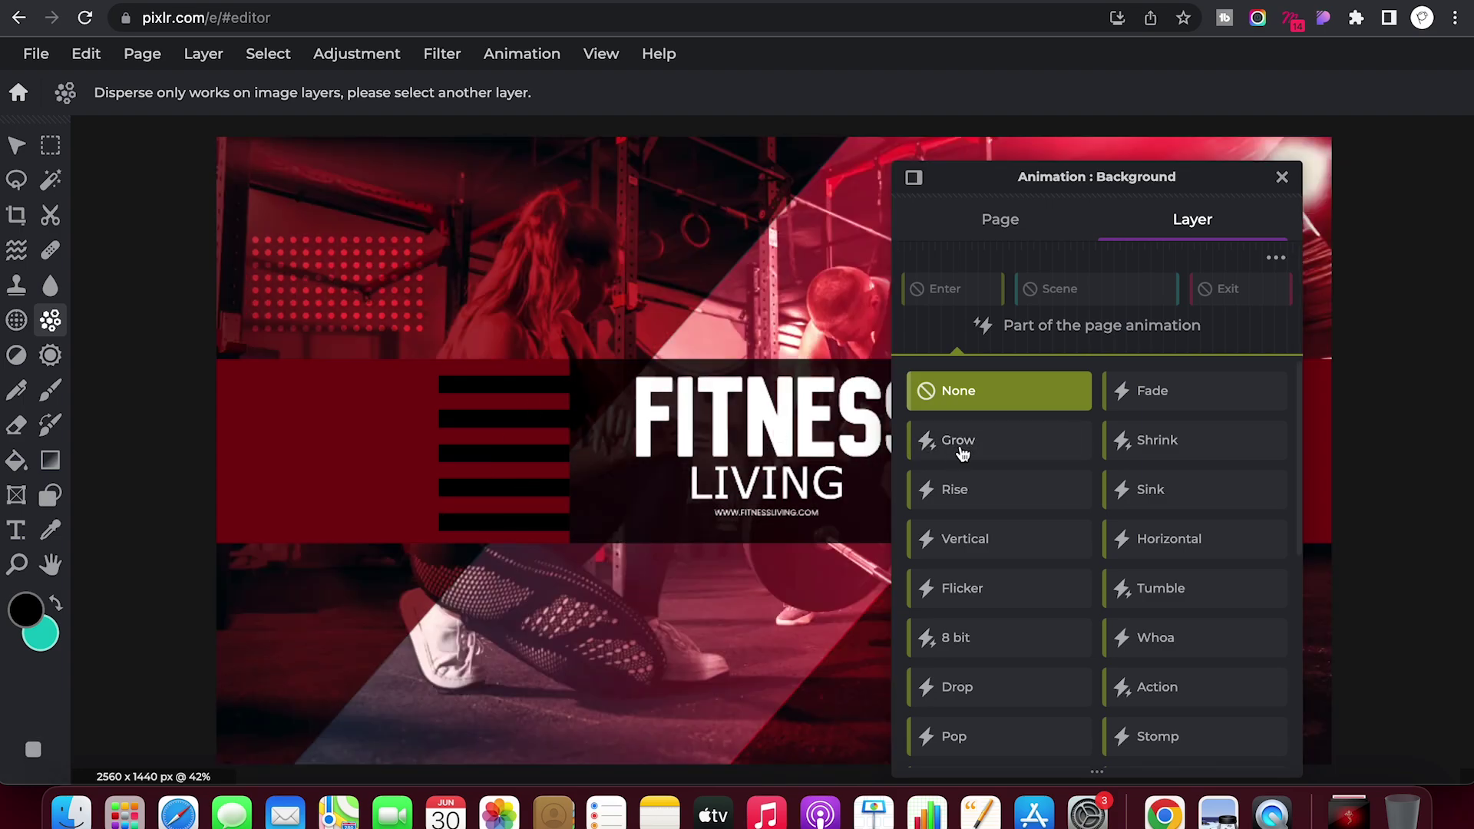
{"action": "left_click", "coordinate": [961, 442]}
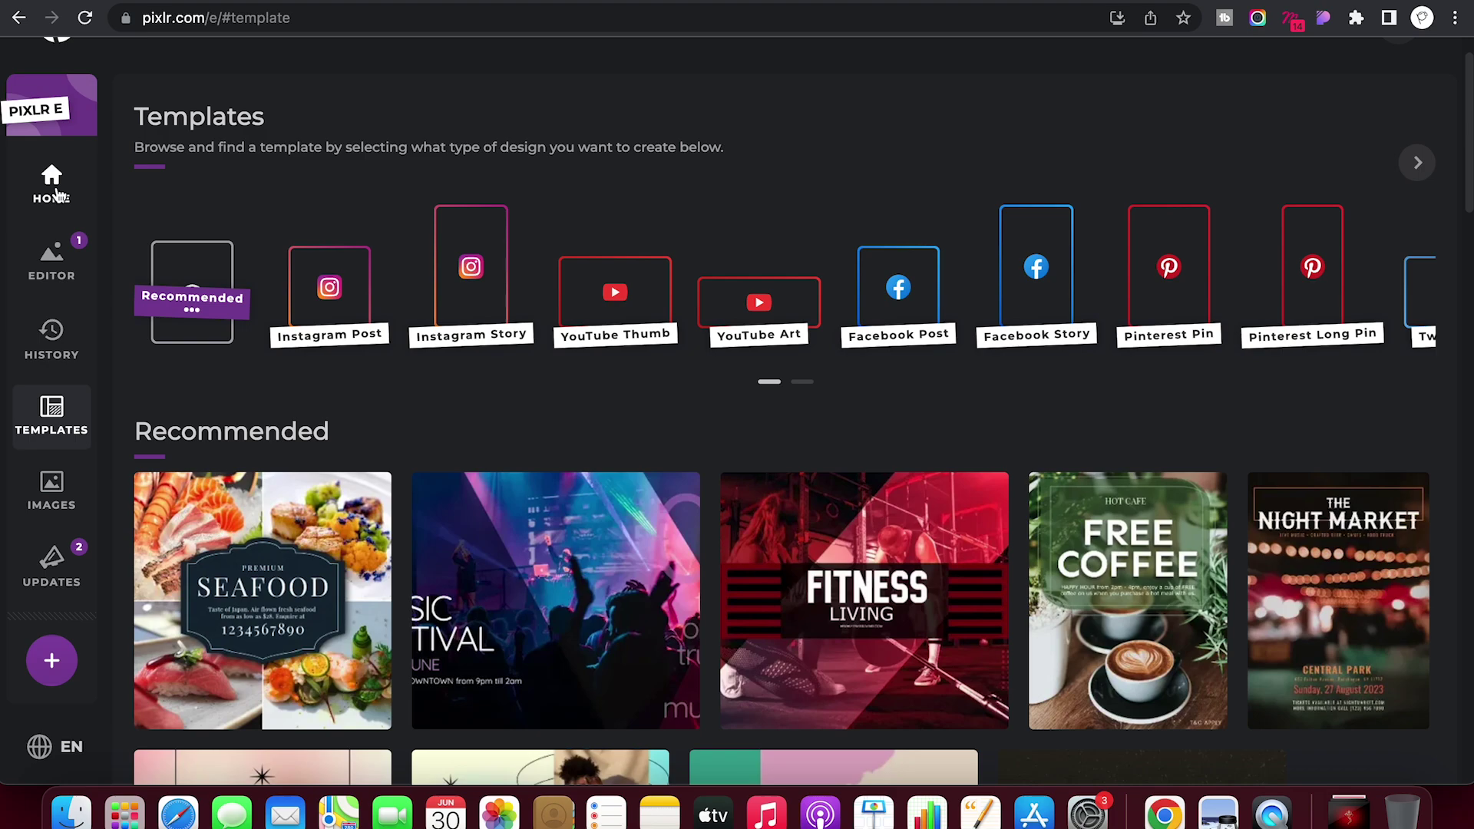
Load the boy photo into Pixlr's Remove BG app
{"action": "scroll", "coordinate": [322, 203], "scroll_direction": "up", "scroll_amount": 1}
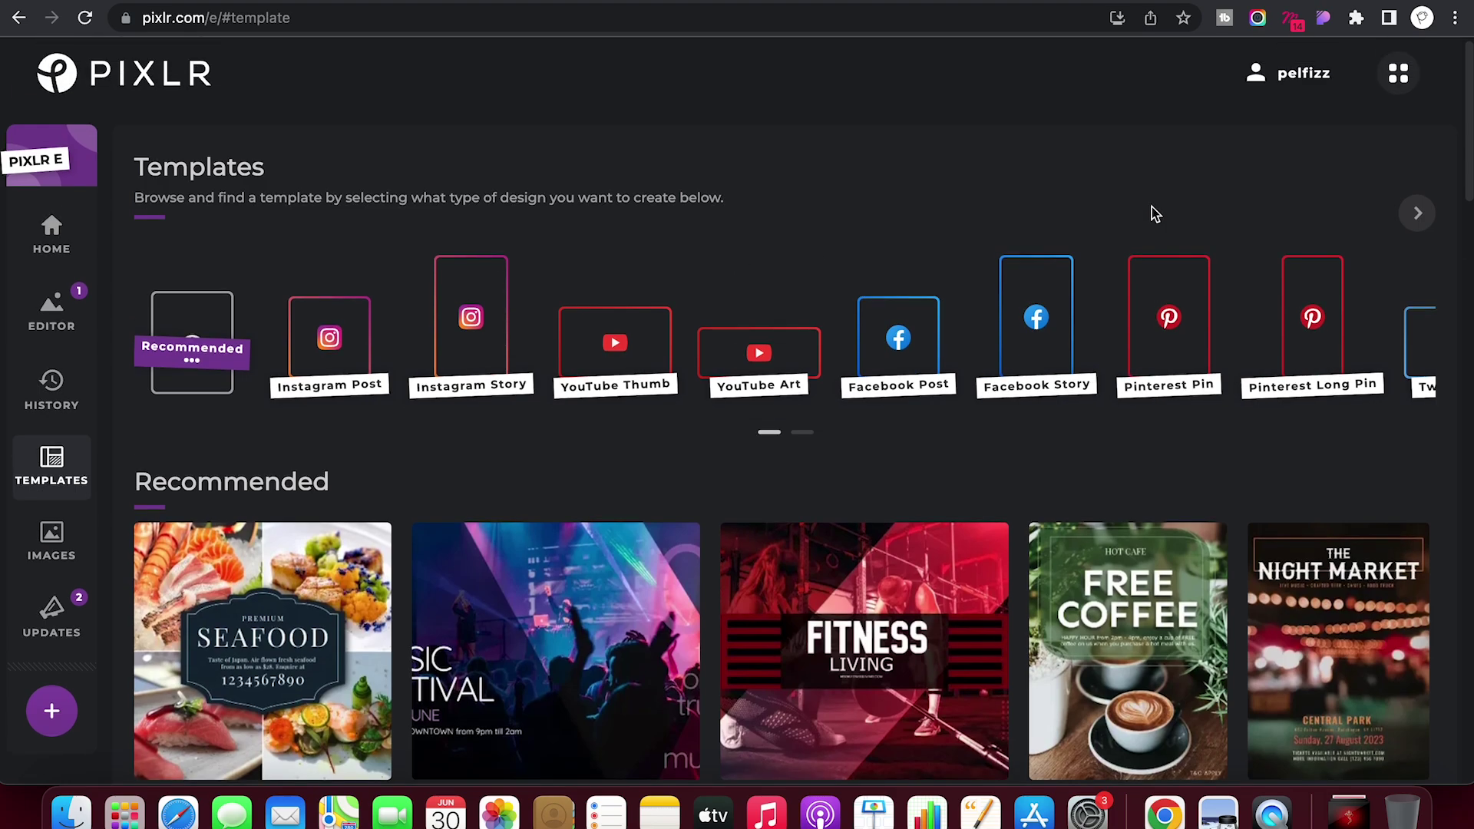
{"action": "left_click", "coordinate": [1400, 77]}
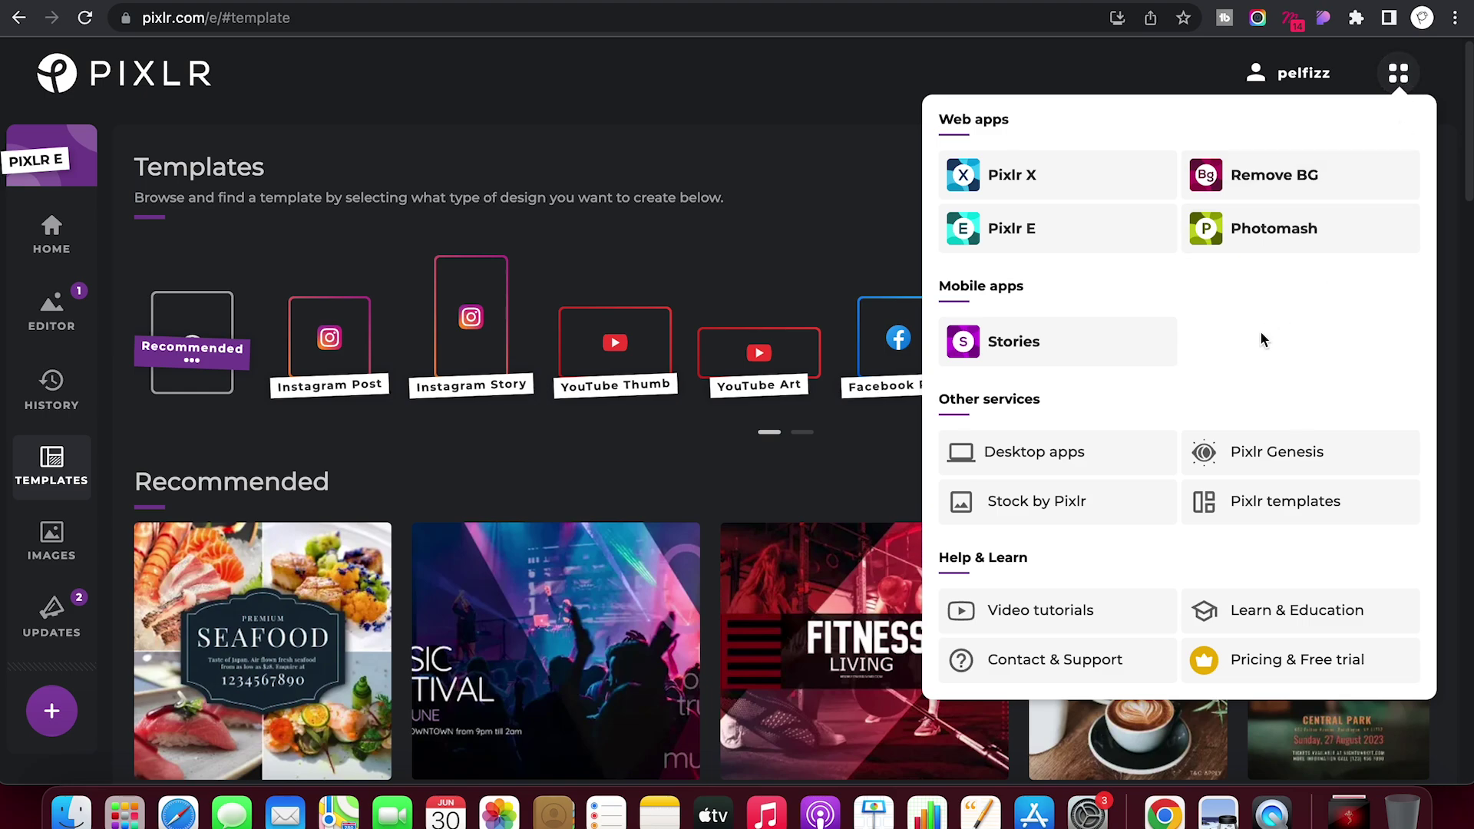
{"action": "left_click", "coordinate": [1257, 175]}
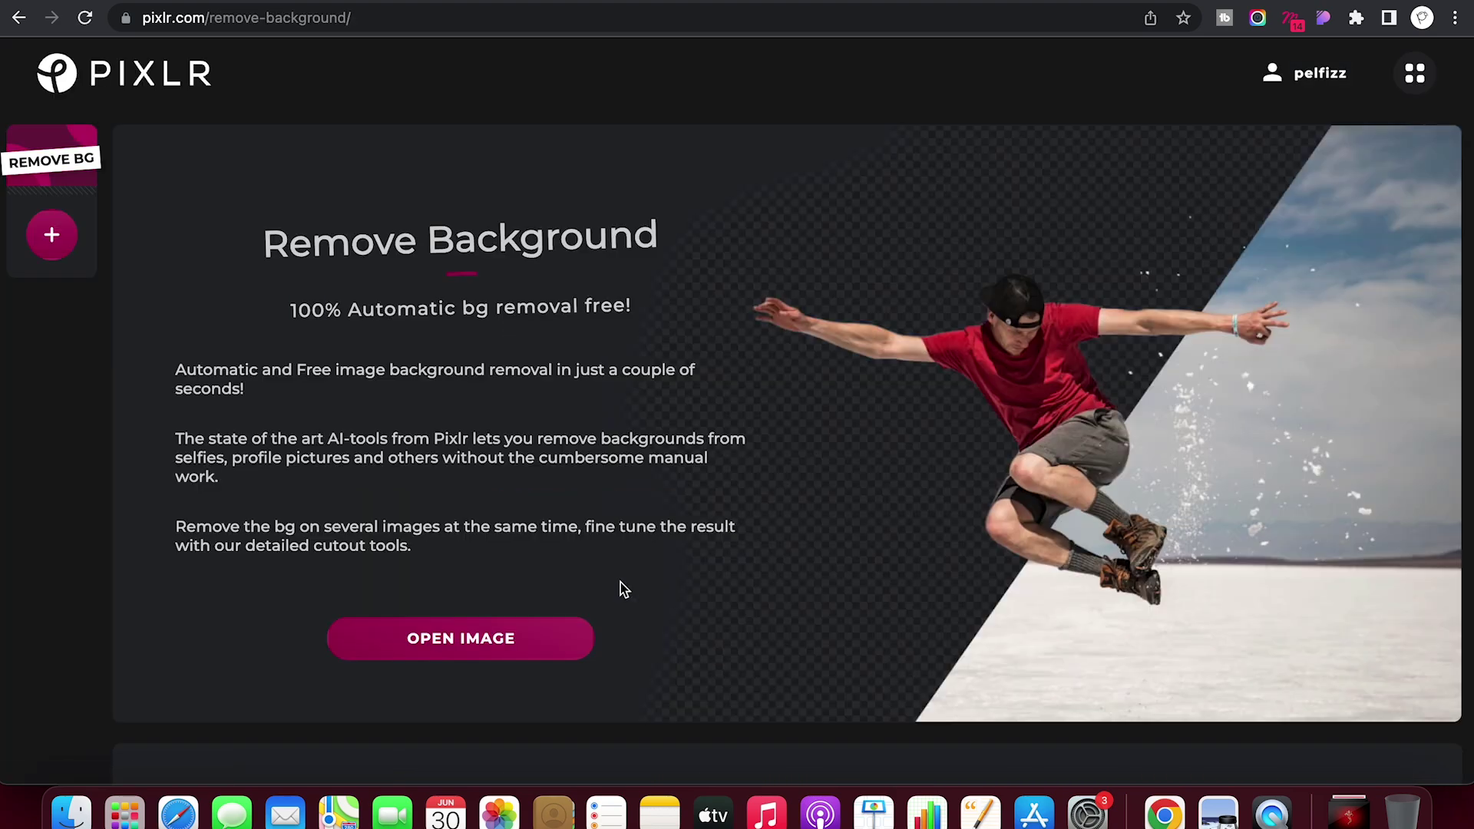
{"action": "left_click", "coordinate": [486, 638]}
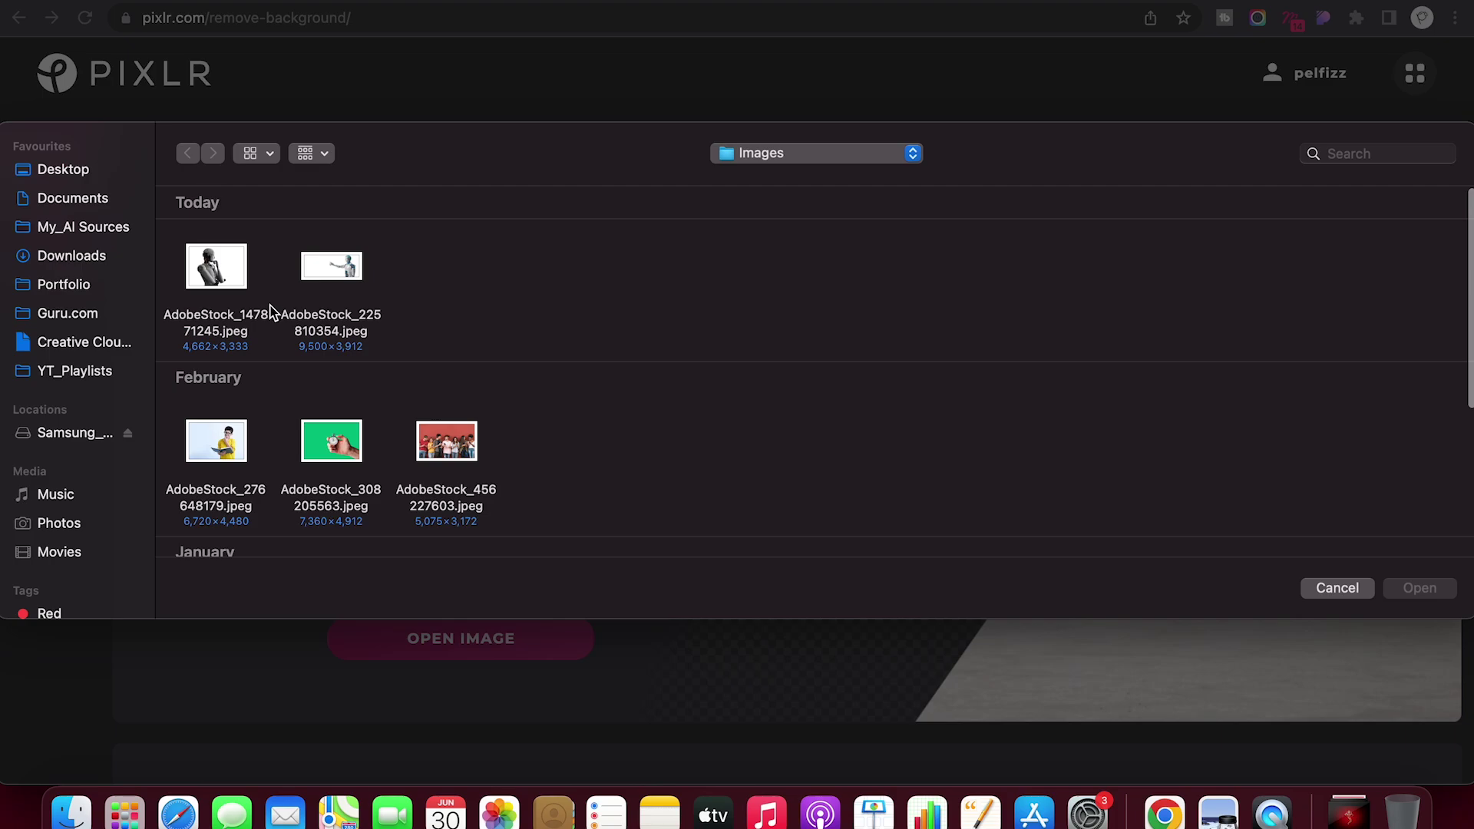
{"action": "double_click", "coordinate": [228, 449]}
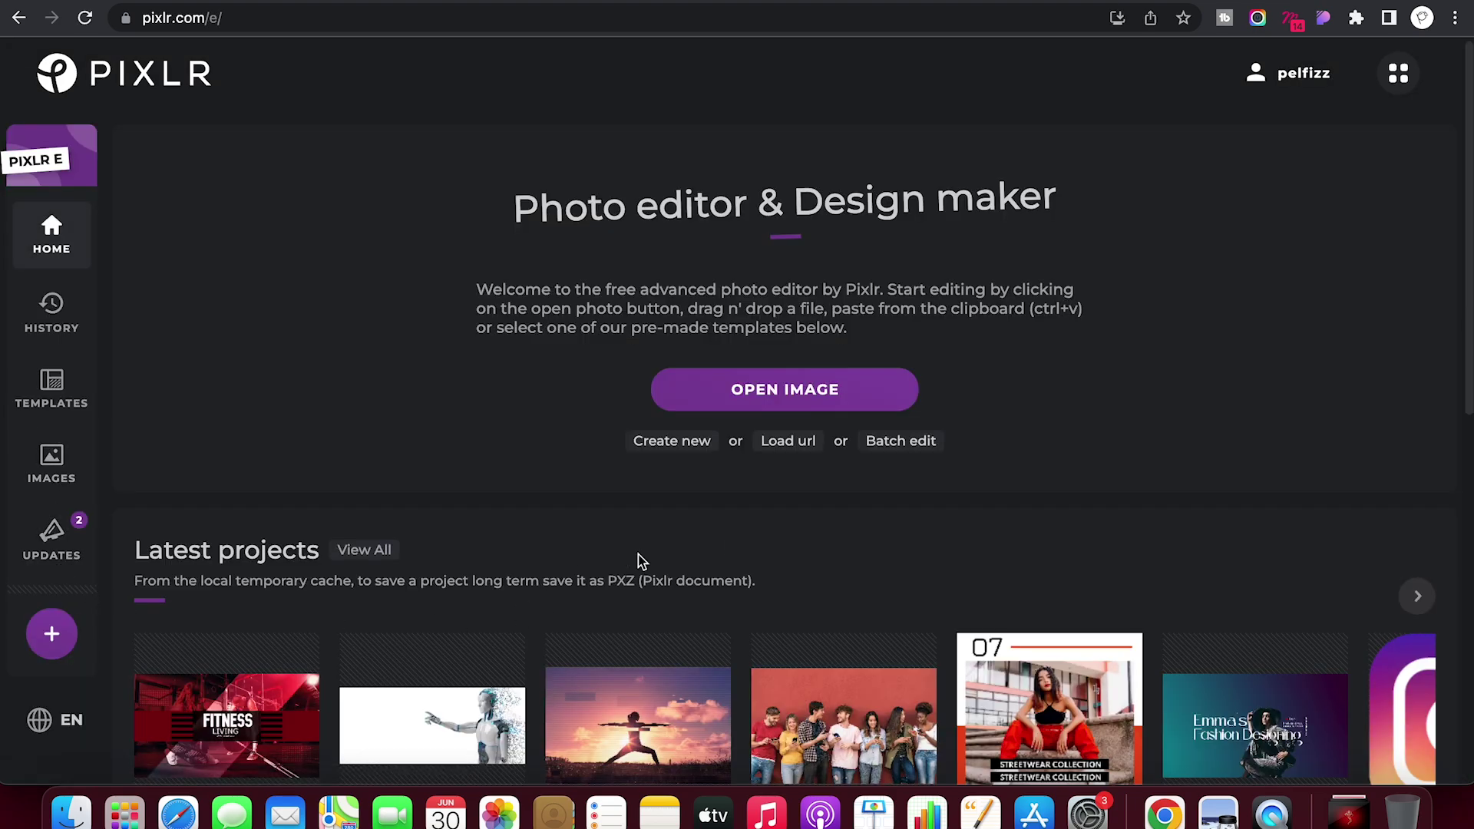
Open AdobeStock_191682556.jpeg, the sunset yoga silhouette photo
{"action": "scroll", "coordinate": [637, 560], "scroll_direction": "down", "scroll_amount": 3}
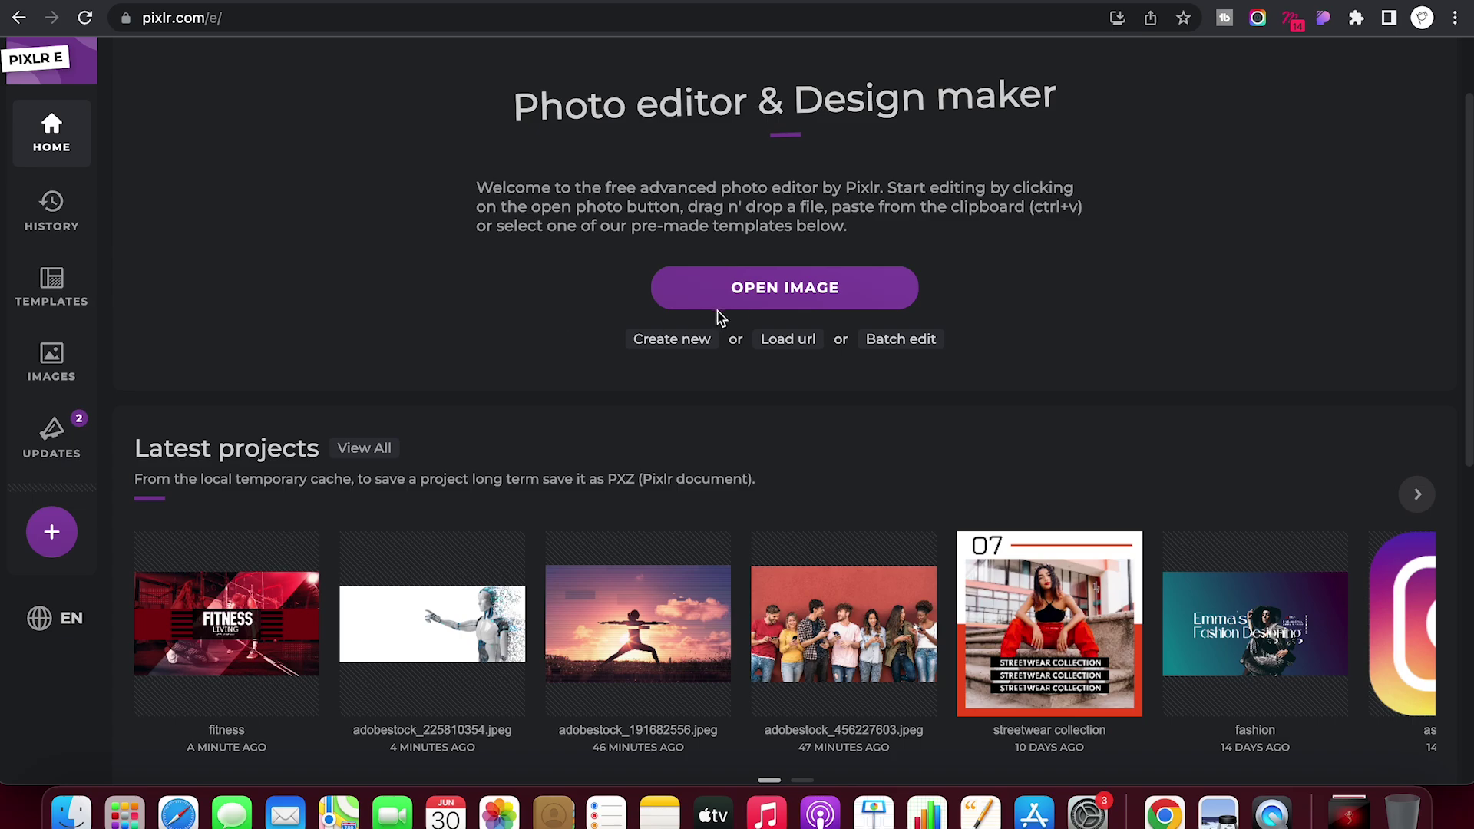
{"action": "left_click", "coordinate": [736, 290]}
{"action": "scroll", "coordinate": [769, 533], "scroll_direction": "down", "scroll_amount": 5}
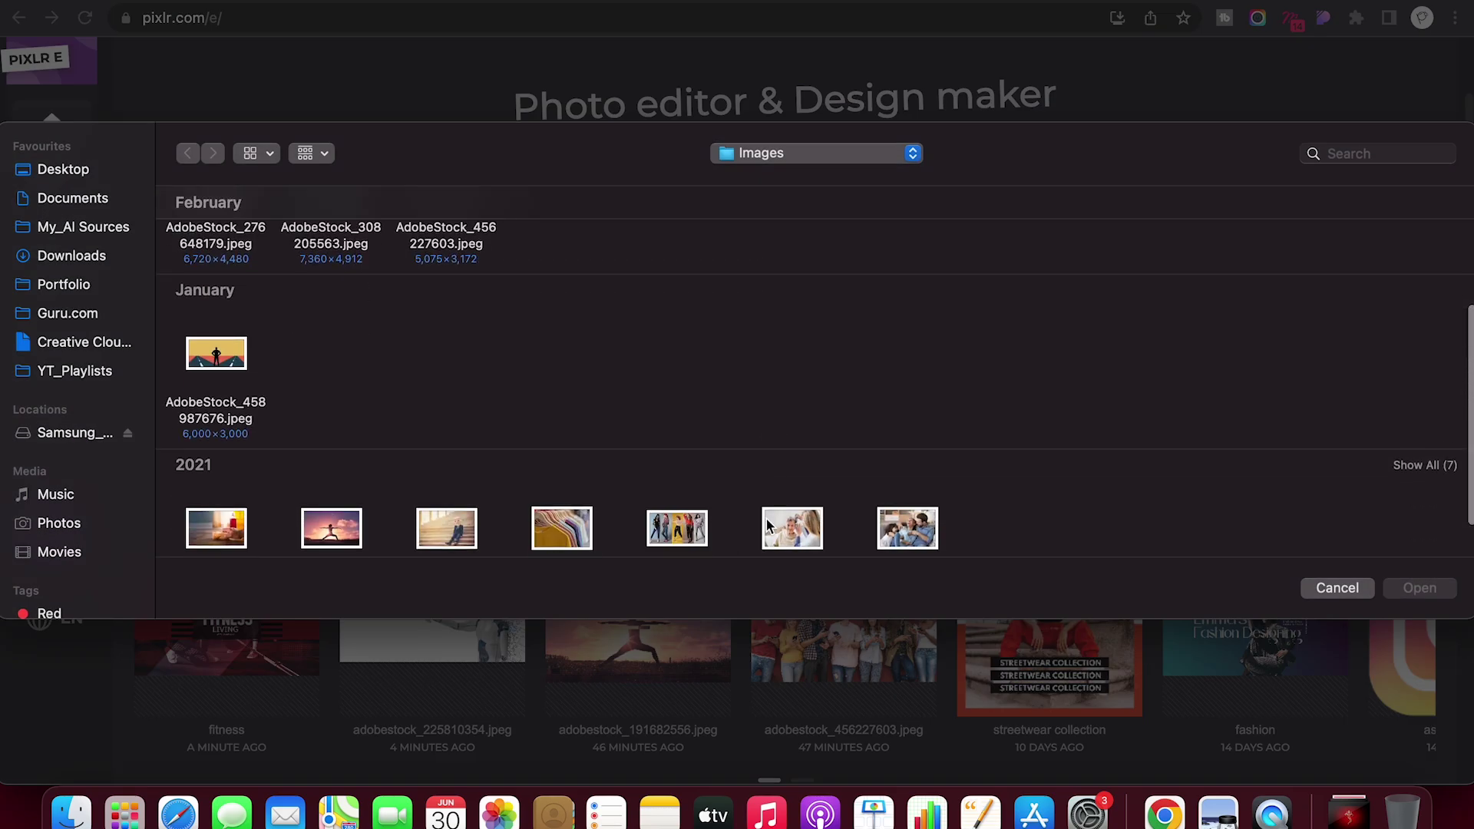
{"action": "scroll", "coordinate": [661, 361], "scroll_direction": "down", "scroll_amount": 1}
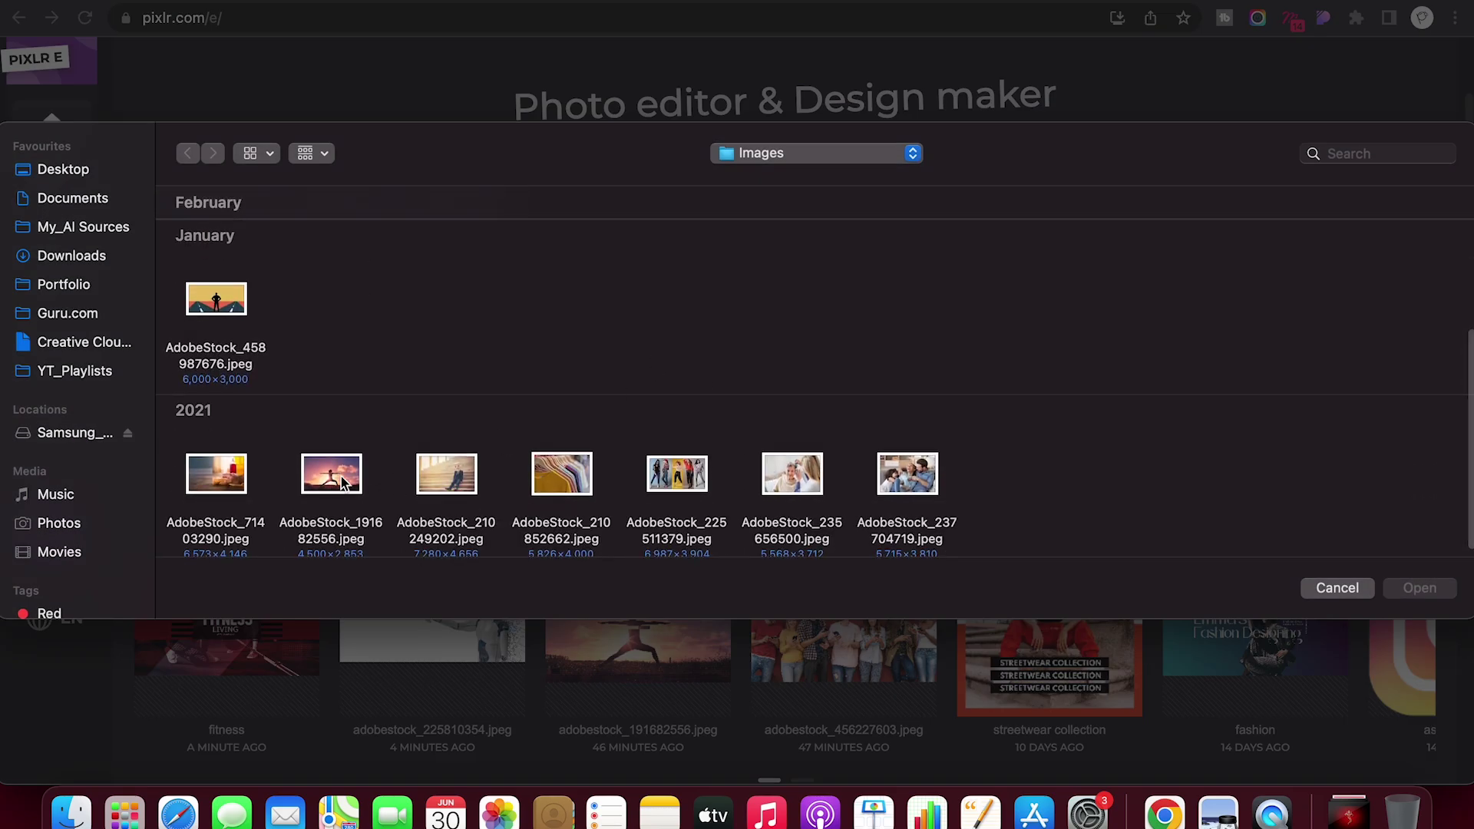
{"action": "double_click", "coordinate": [340, 484]}
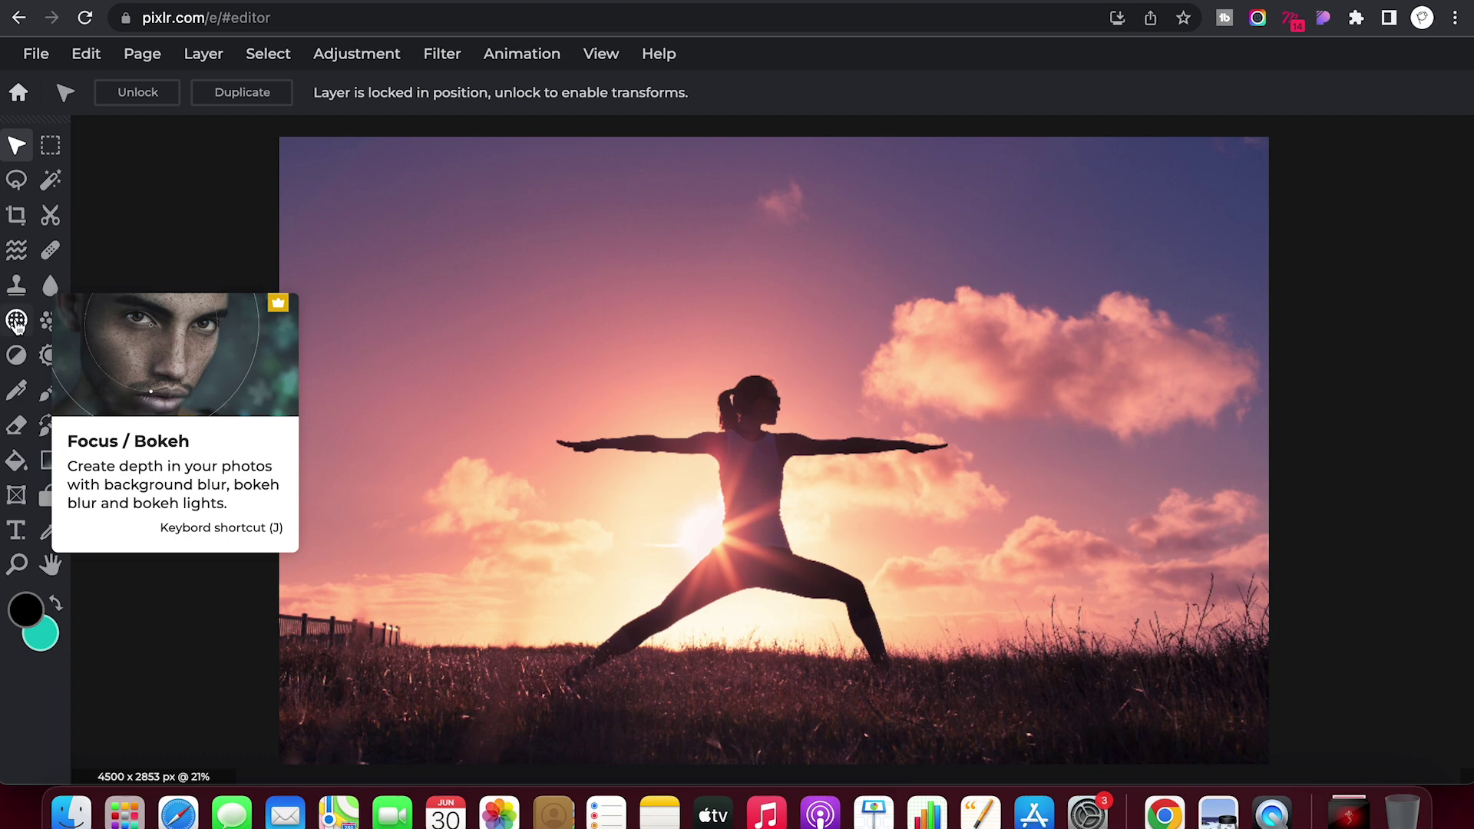
Tilt the Focus/Bokeh linear band diagonally, widen it, and set blur 76
{"action": "left_click", "coordinate": [17, 322]}
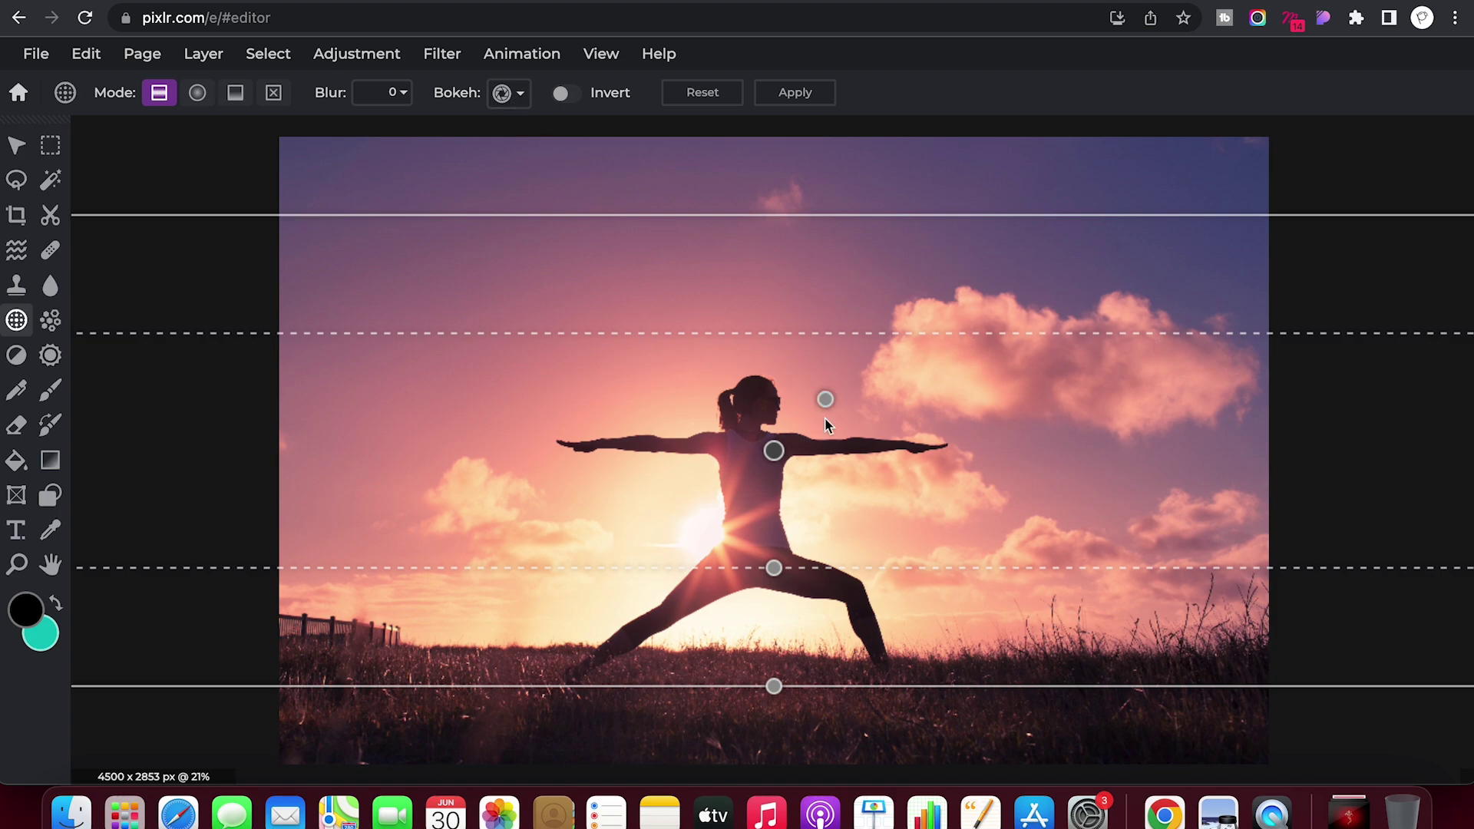
{"action": "left_click_drag", "start_coordinate": [824, 399], "coordinate": [782, 358]}
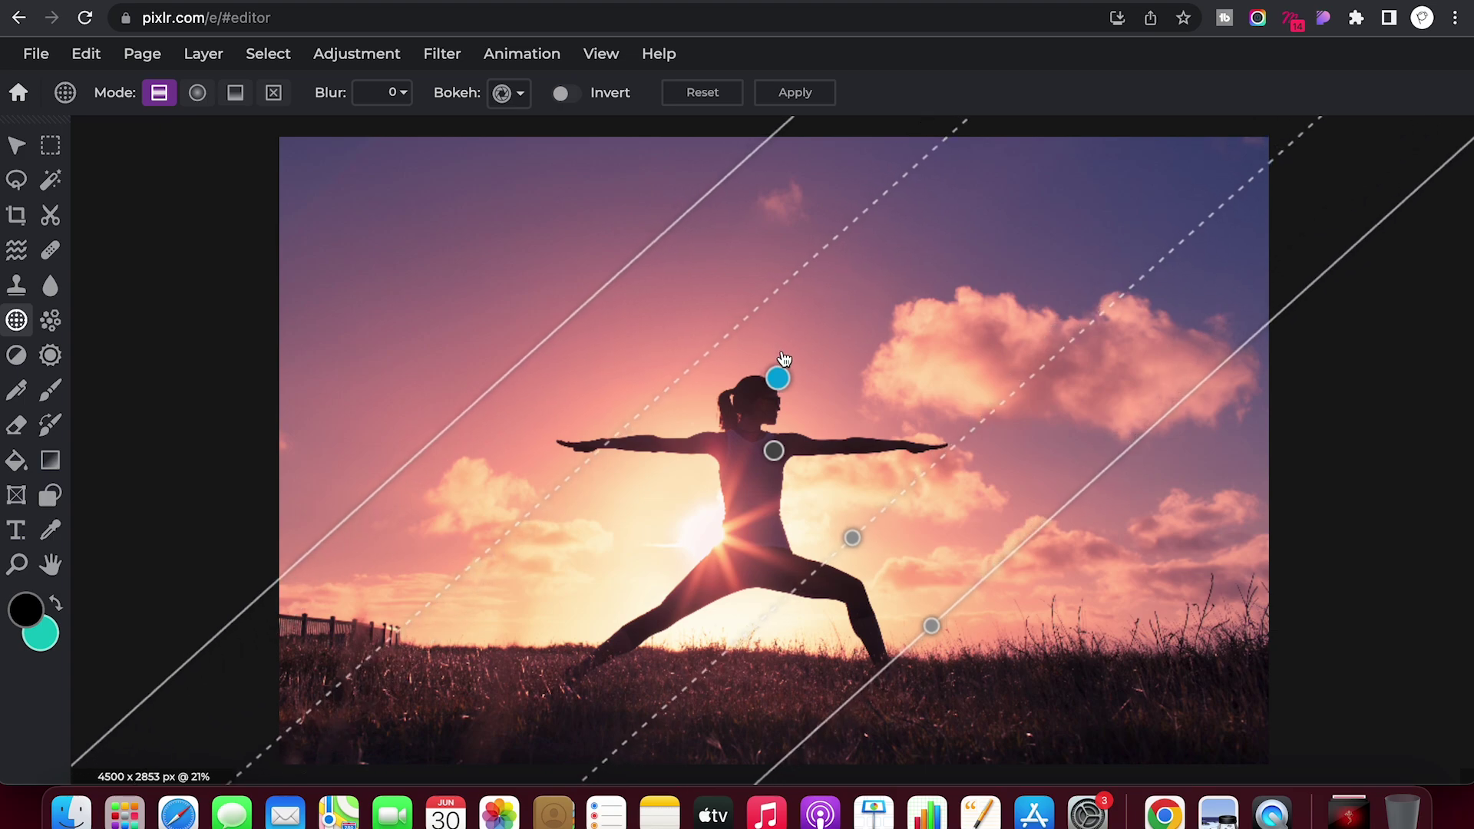
{"action": "left_click_drag", "start_coordinate": [852, 541], "coordinate": [984, 687]}
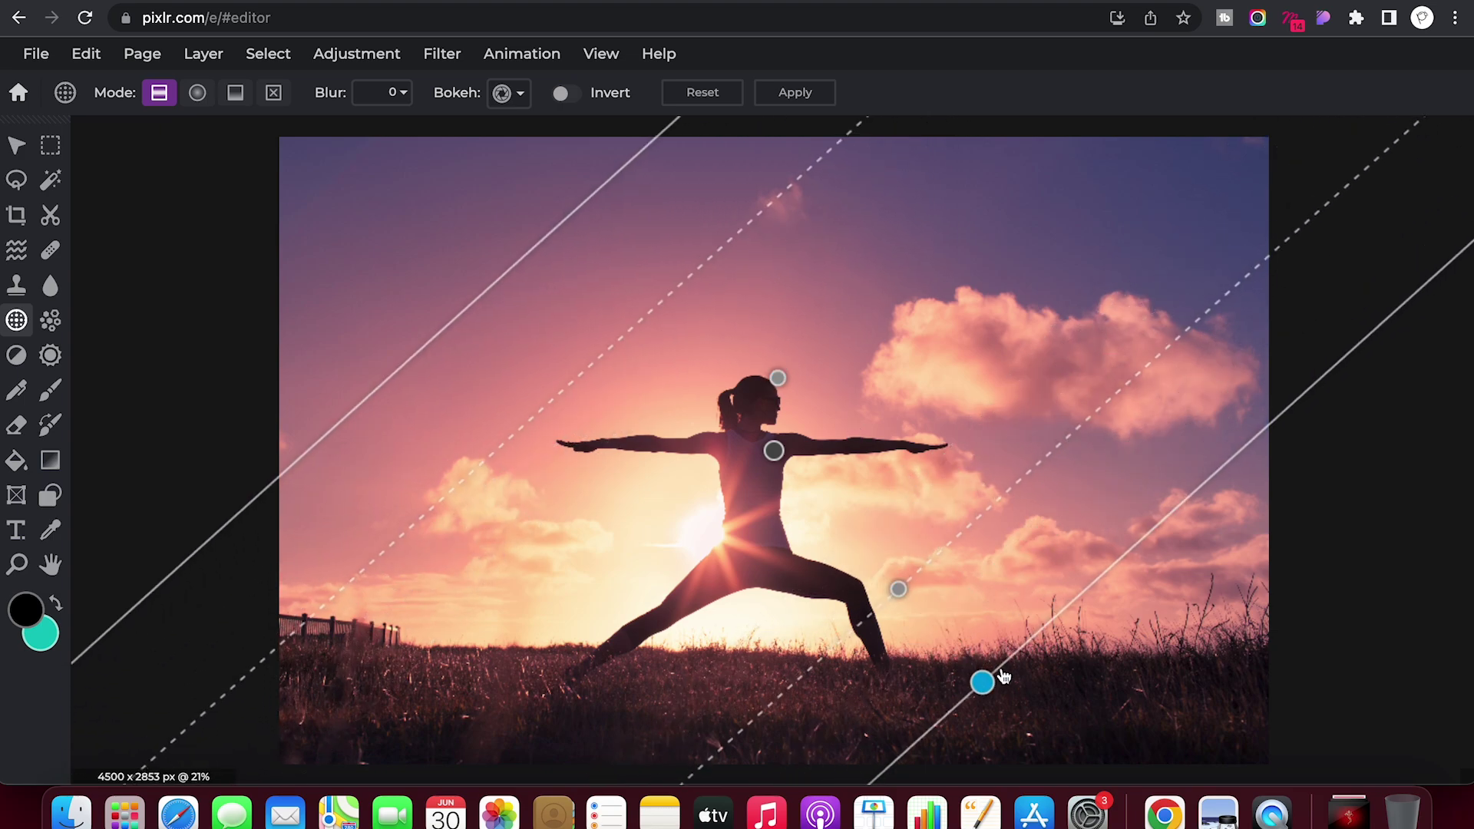
{"action": "left_click", "coordinate": [397, 93]}
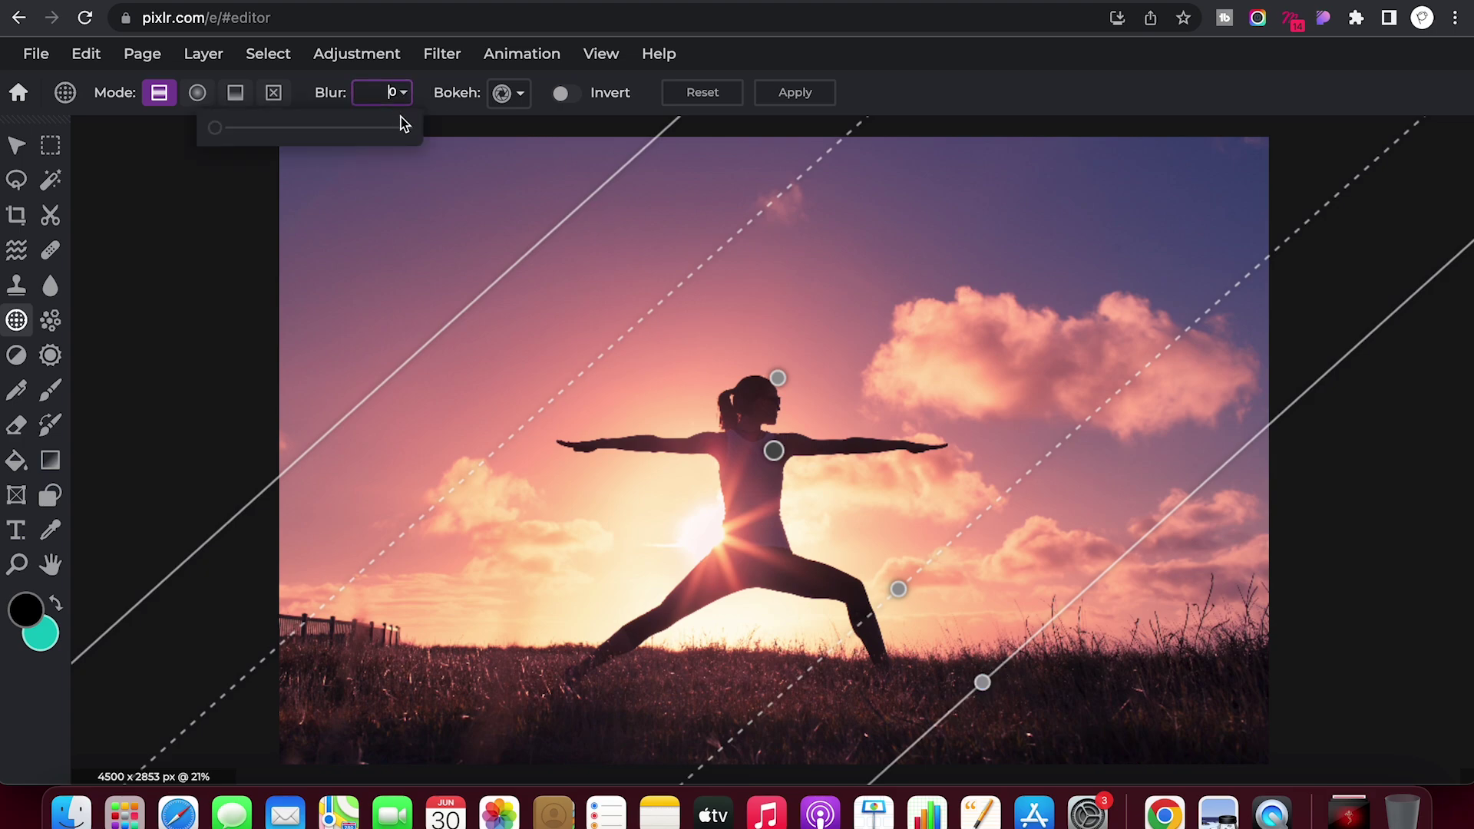
{"action": "left_click_drag", "start_coordinate": [375, 129], "coordinate": [362, 129]}
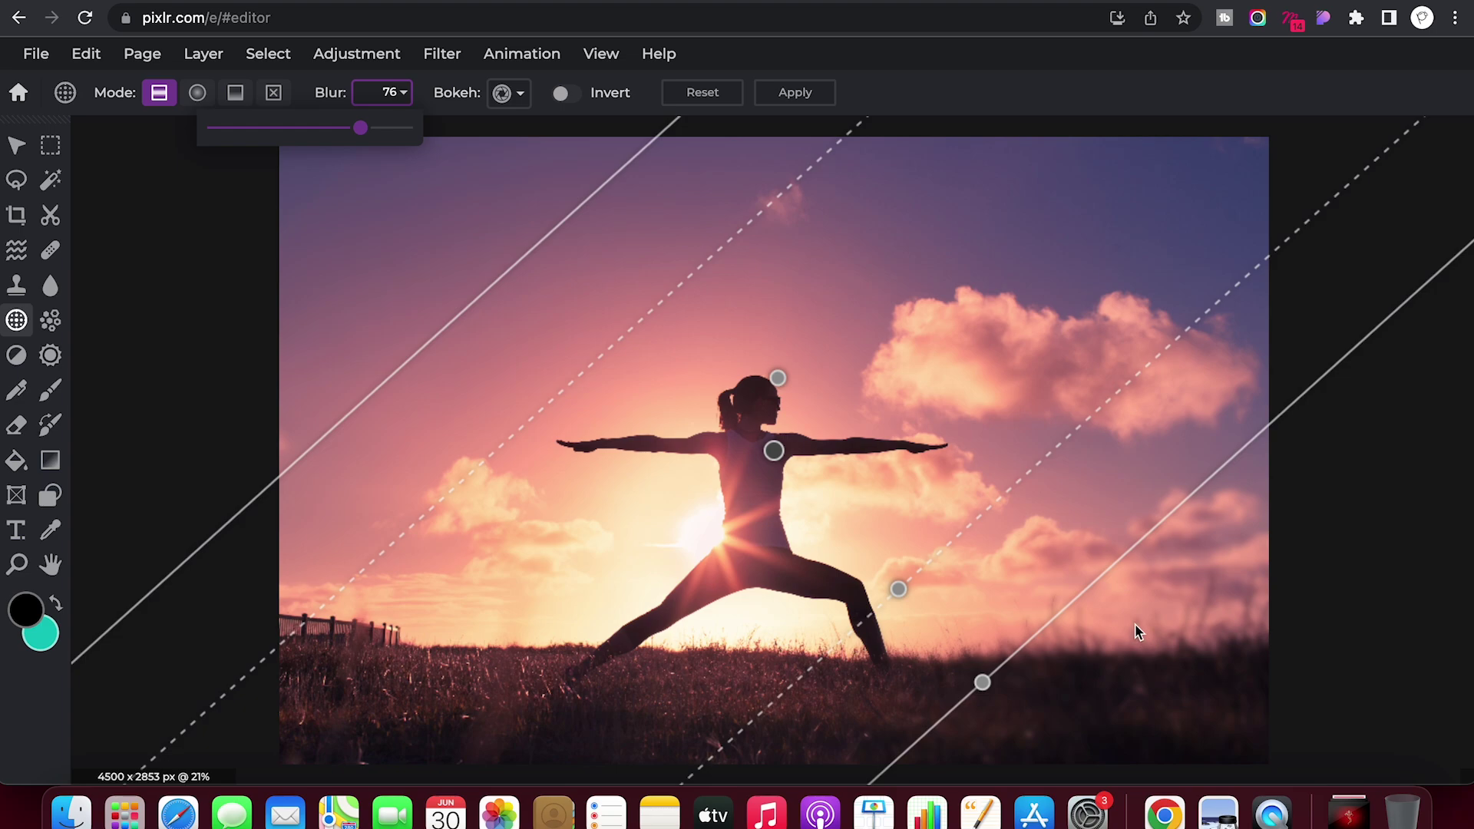
{"action": "left_click", "coordinate": [737, 320]}
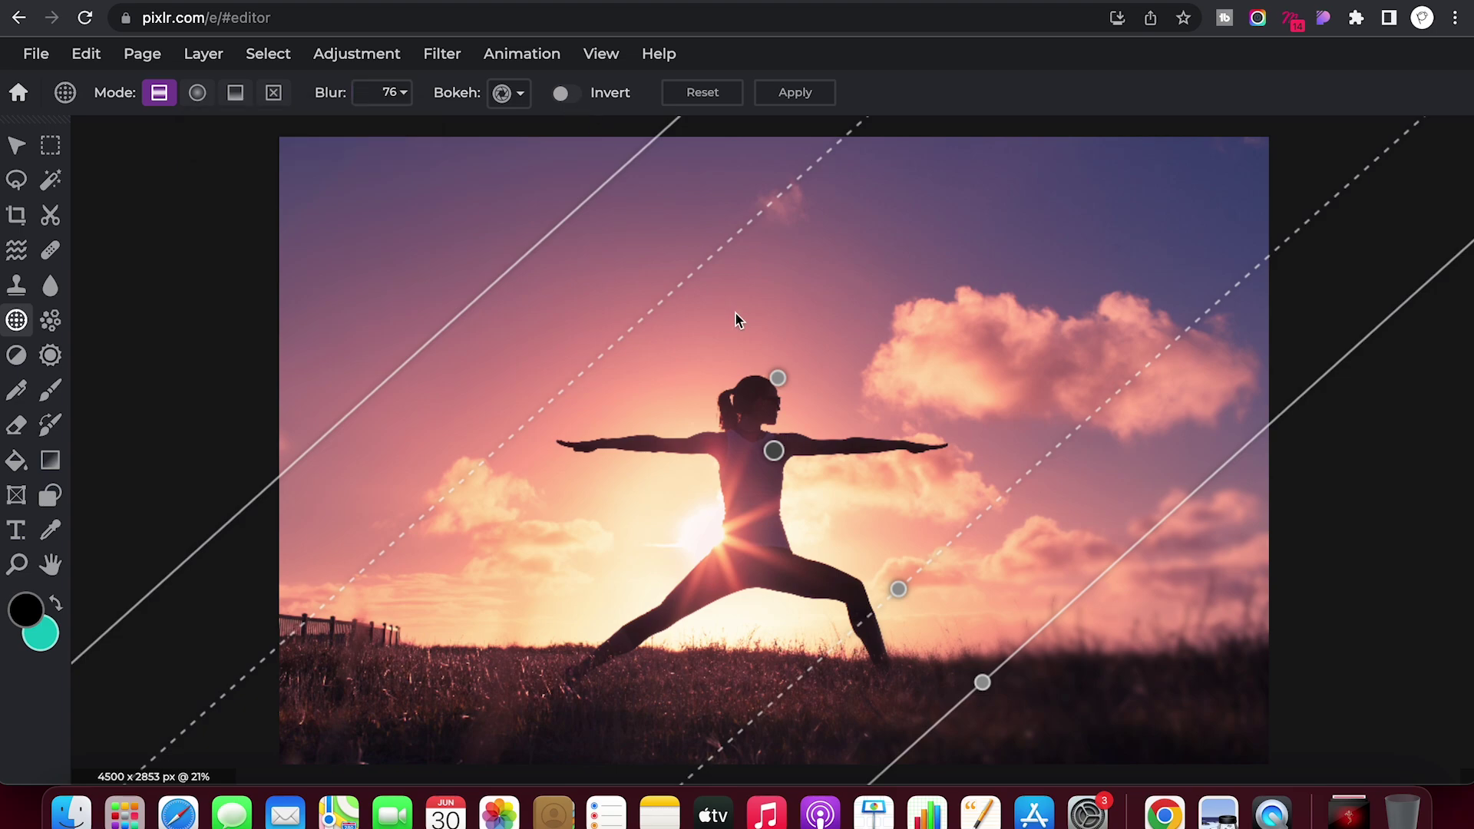
Switch the focus blur to Radial mode and add circle-shaped bokeh with color set to -147
{"action": "left_click", "coordinate": [196, 93]}
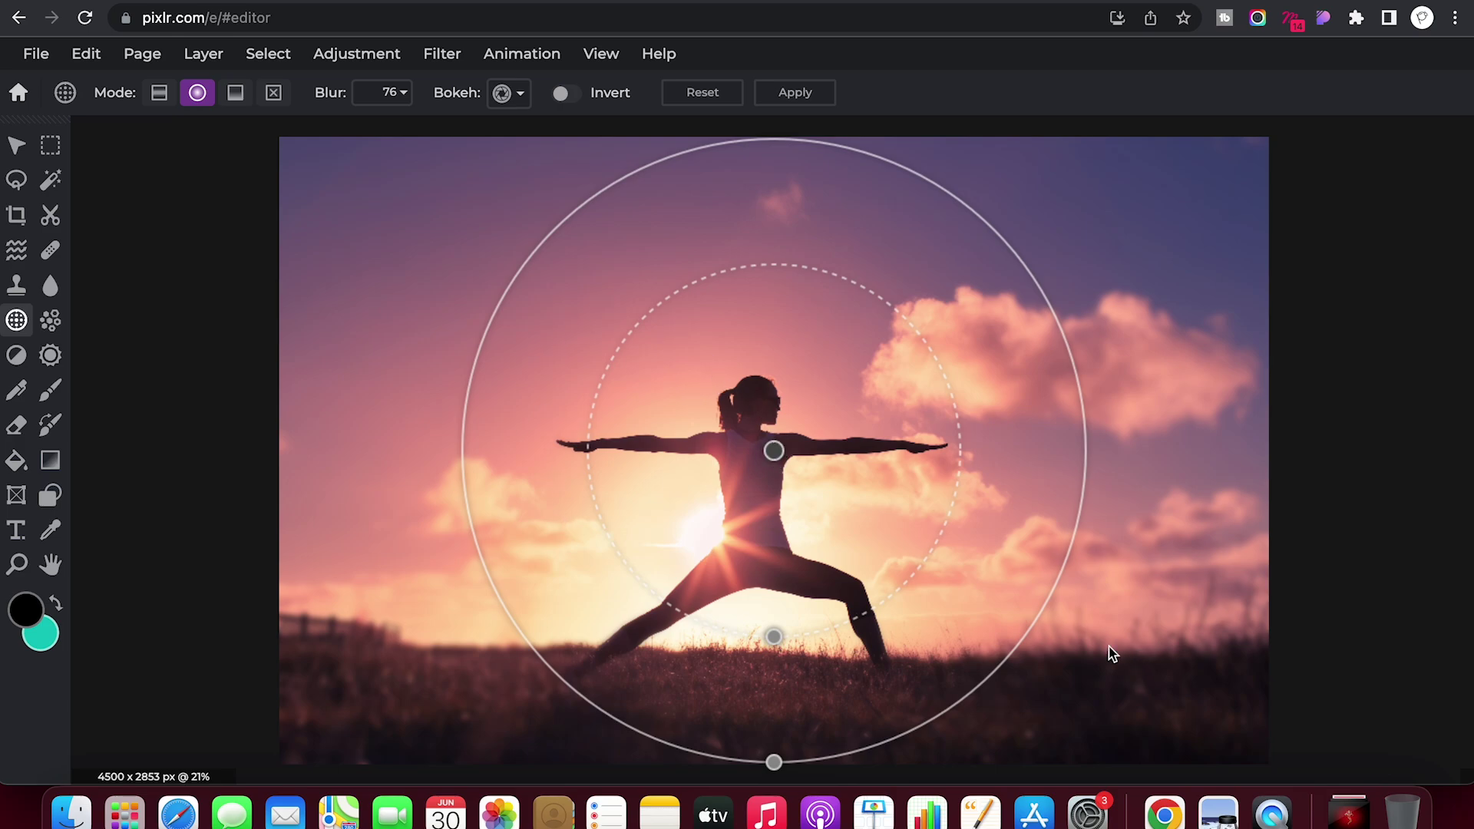
{"action": "left_click", "coordinate": [508, 93]}
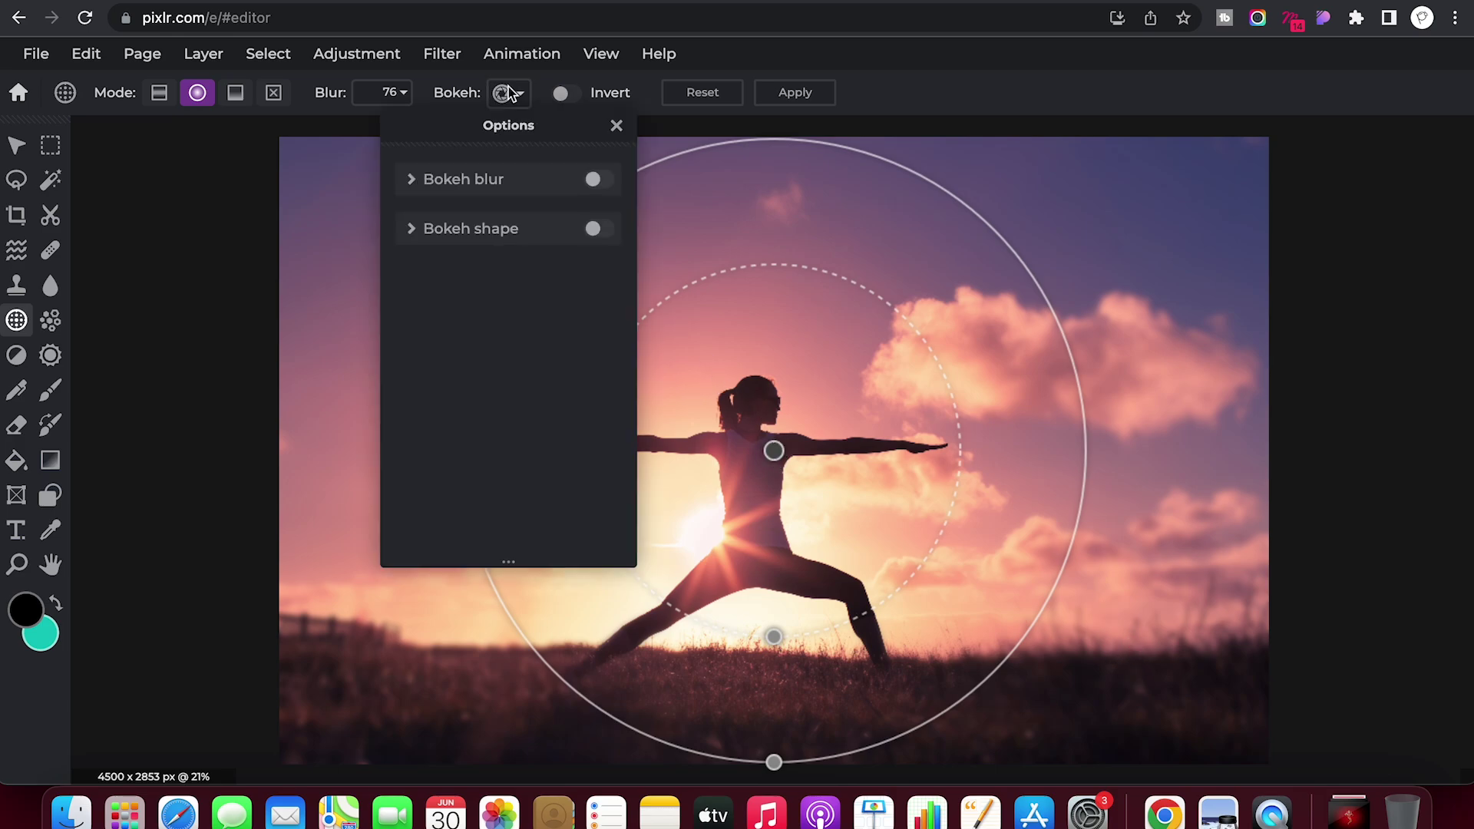
{"action": "left_click", "coordinate": [443, 234]}
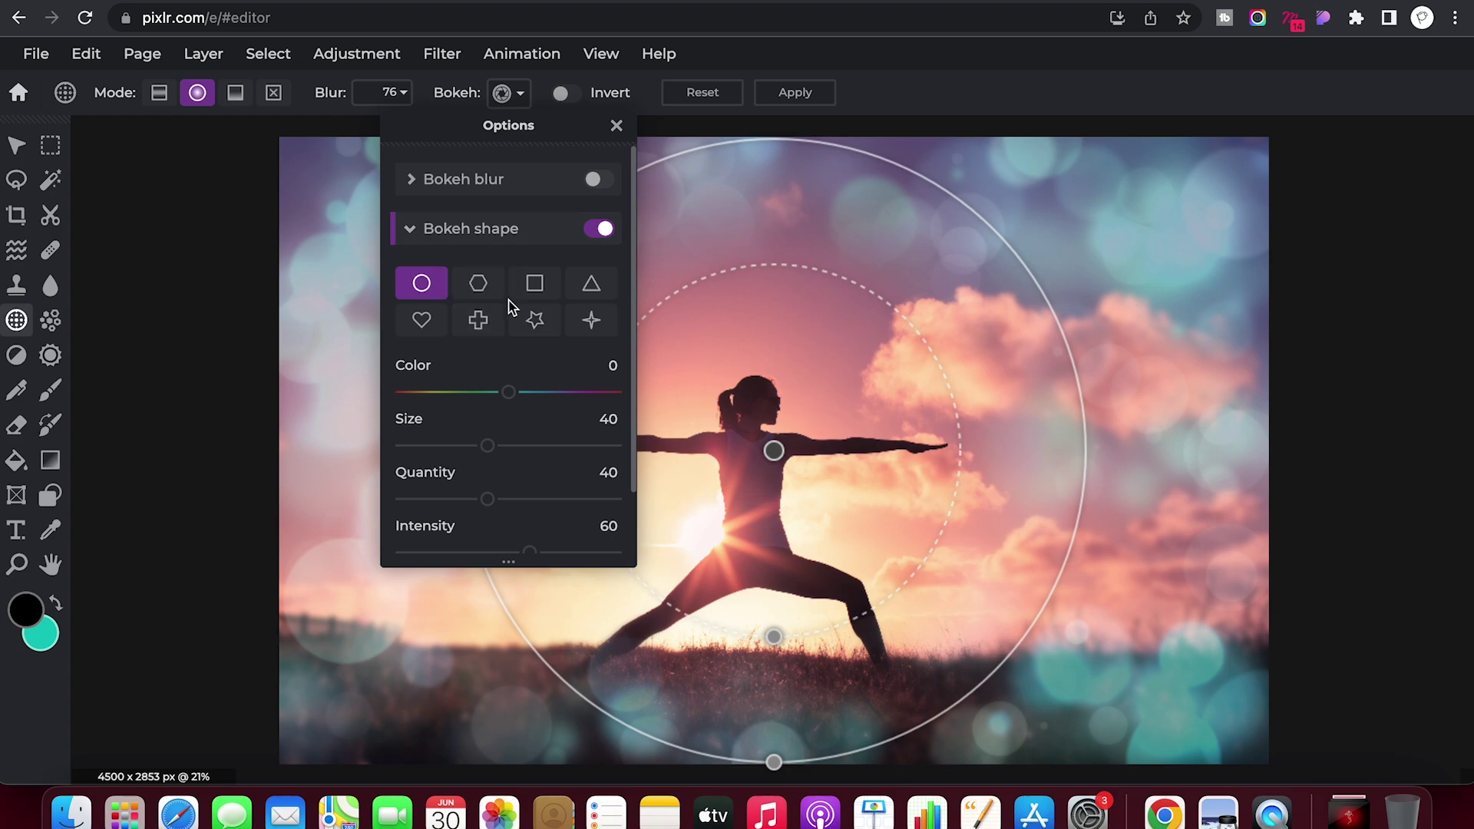
{"action": "left_click", "coordinate": [453, 392]}
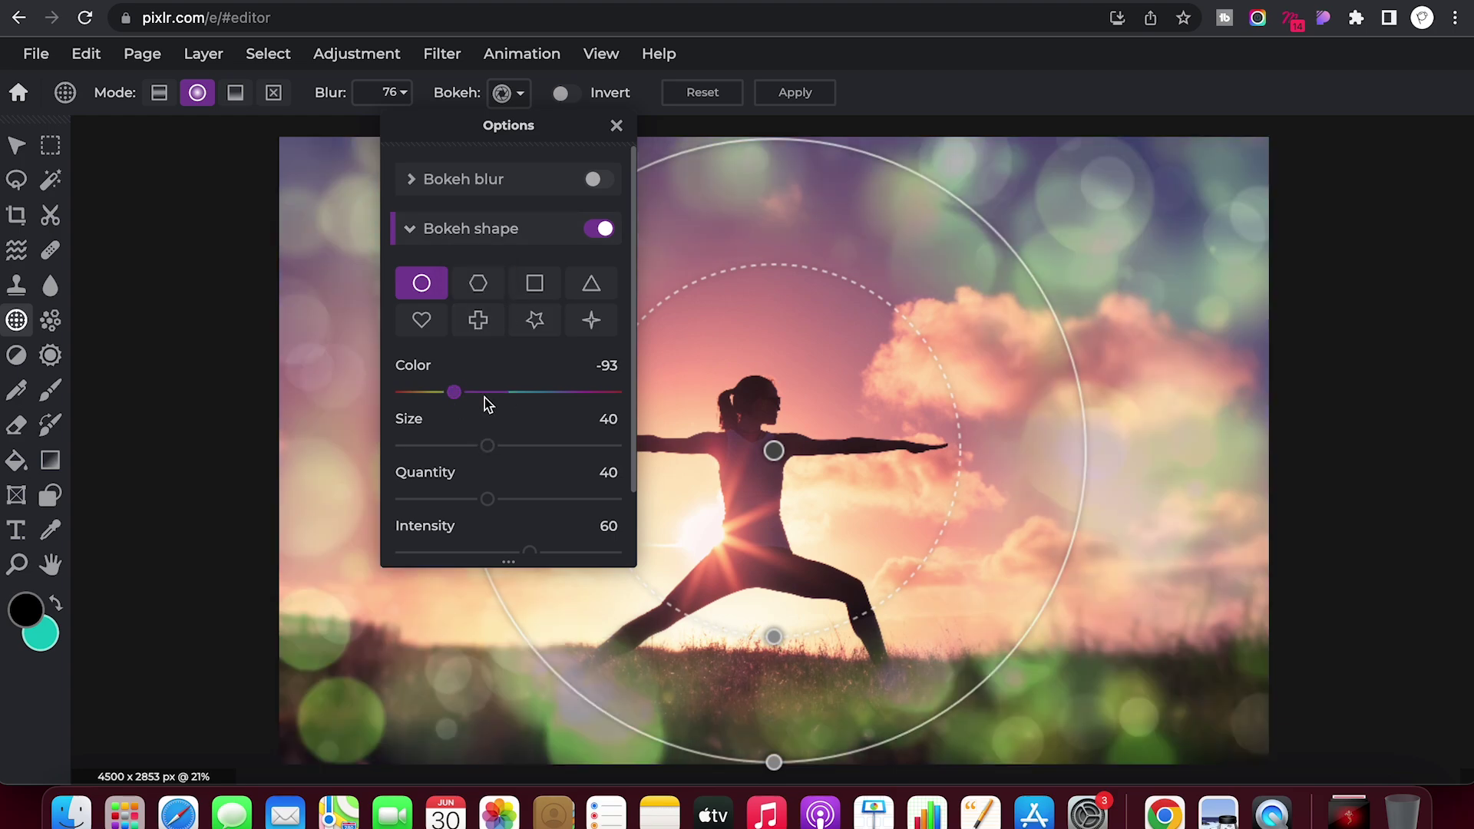
{"action": "left_click", "coordinate": [423, 393]}
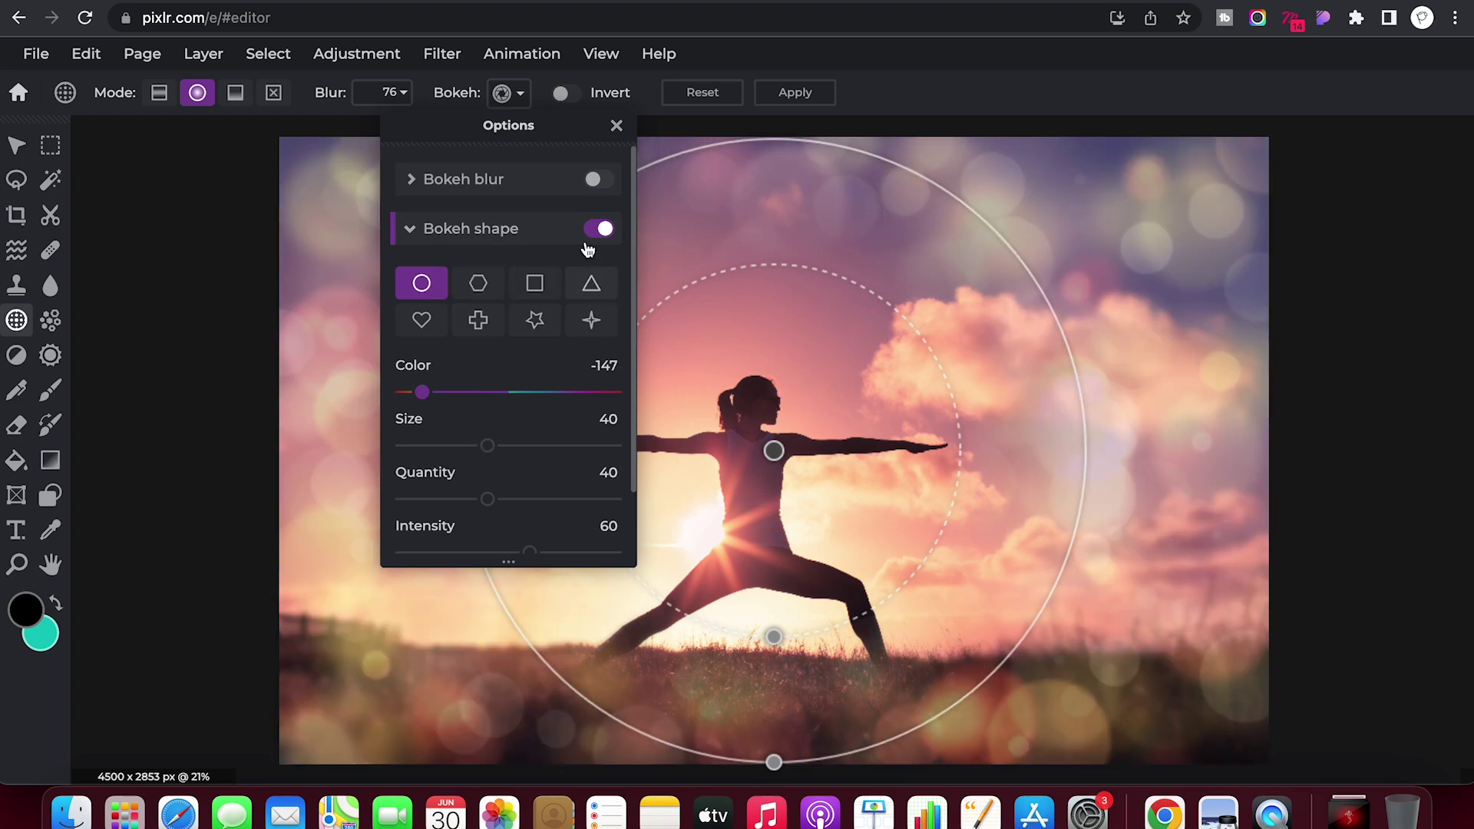
{"action": "left_click", "coordinate": [616, 125]}
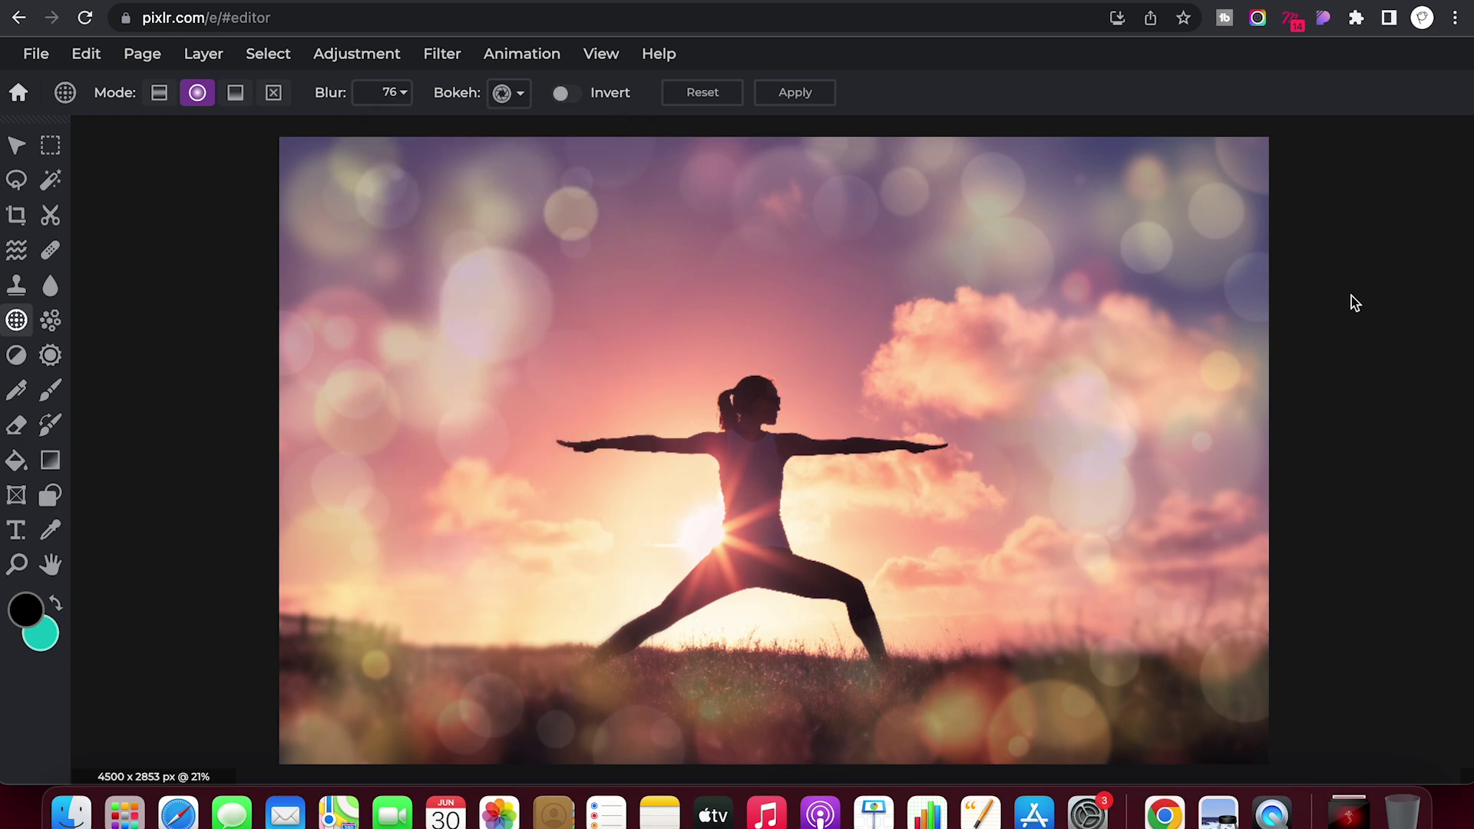